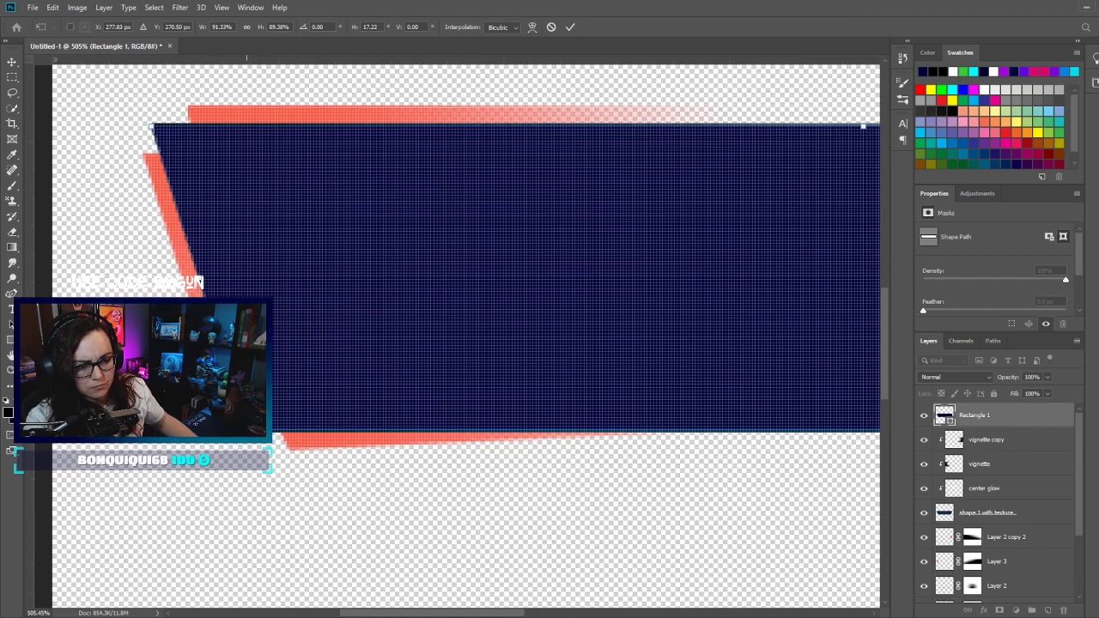
Finish reshaping Rectangle 1 to follow the slanted banner and apply the transform
left_click_drag(563, 430, 470, 458)
key("Return")
key("ctrl+0")
Move the Rectangle 1 layer below center glow, directly above shape 1 with texture
left_click(1019, 513)
scroll(1022, 492, "down", 2)
scroll(1021, 492, "up", 2)
left_click(977, 417)
left_click_drag(977, 417, 977, 501)
Clip the vignette copy, vignette and center glow layers to Rectangle 1
left_click(1020, 463)
left_click(1021, 414, "shift")
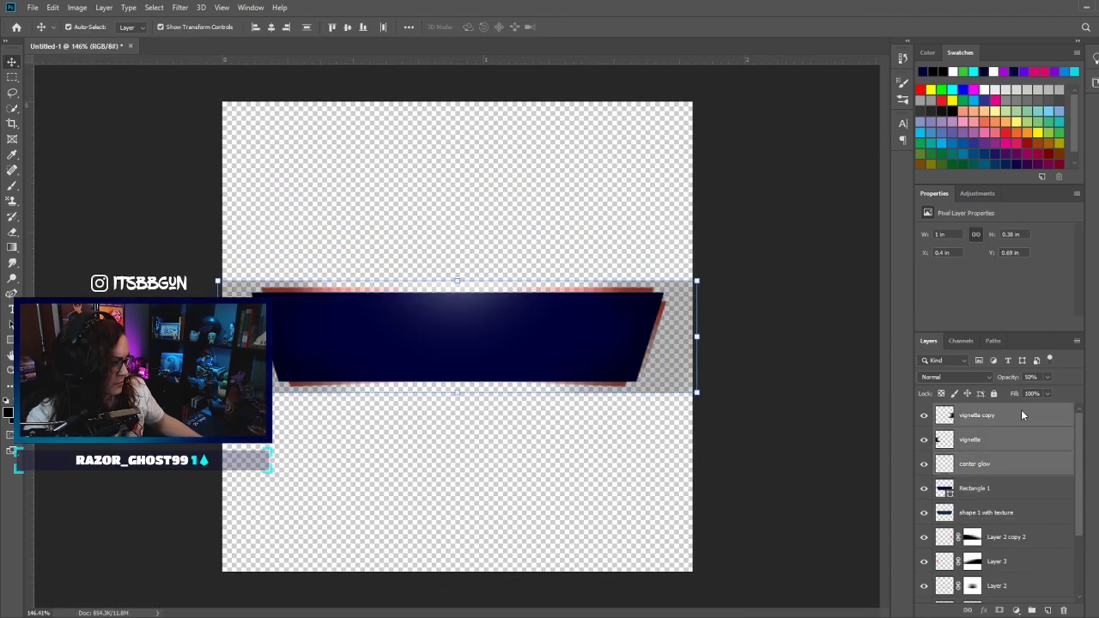
key("ctrl+alt+g")
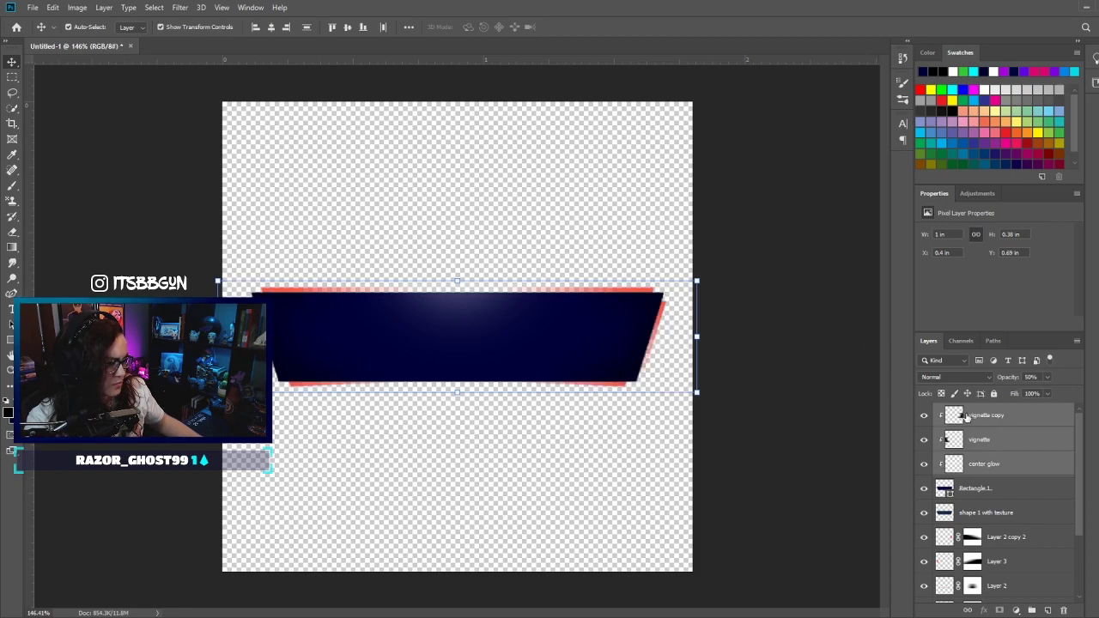
Delete the shape 1 with texture layer
left_click(987, 489)
left_click(1000, 513)
key("Delete")
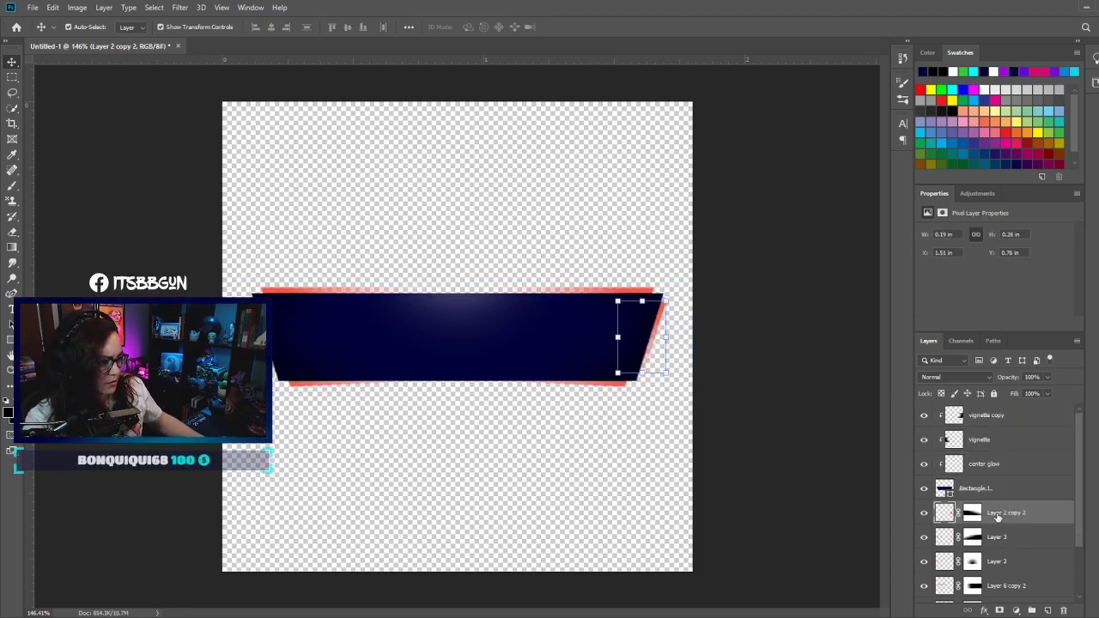
left_click(508, 476)
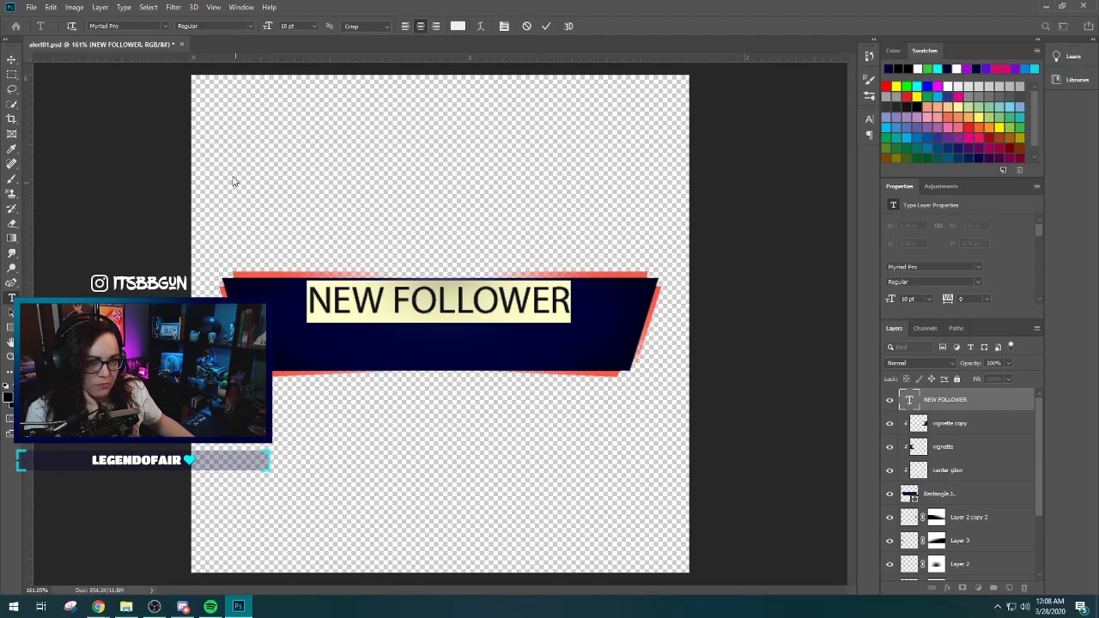
Set the NEW FOLLOWER text's font to Kenyan Coffee and rewrite it as "New Follower"
left_click(164, 27)
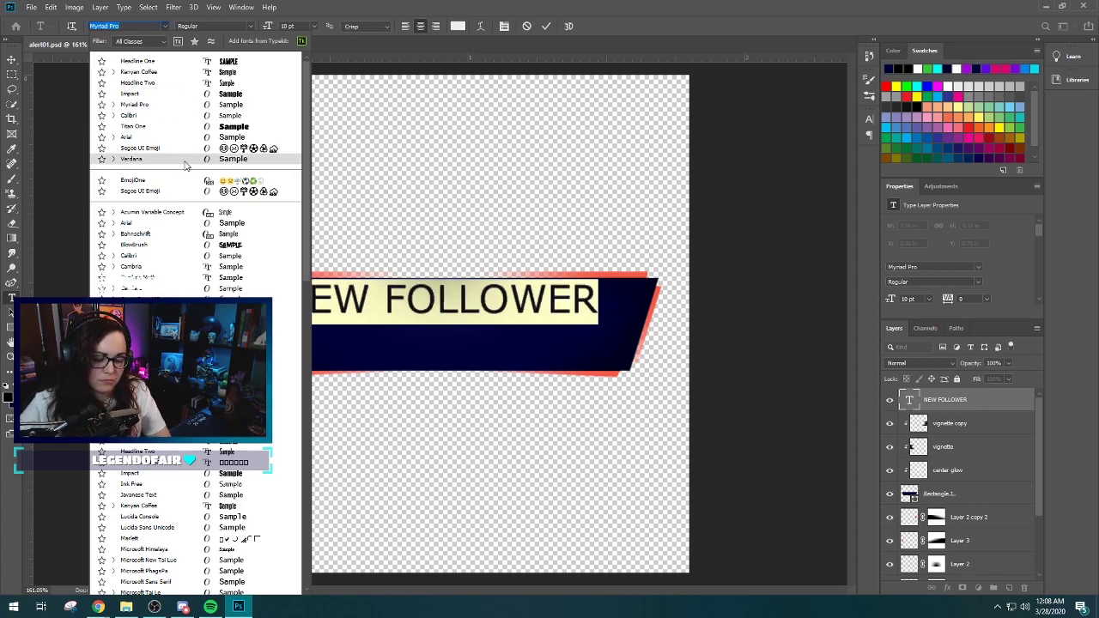
left_click(170, 72)
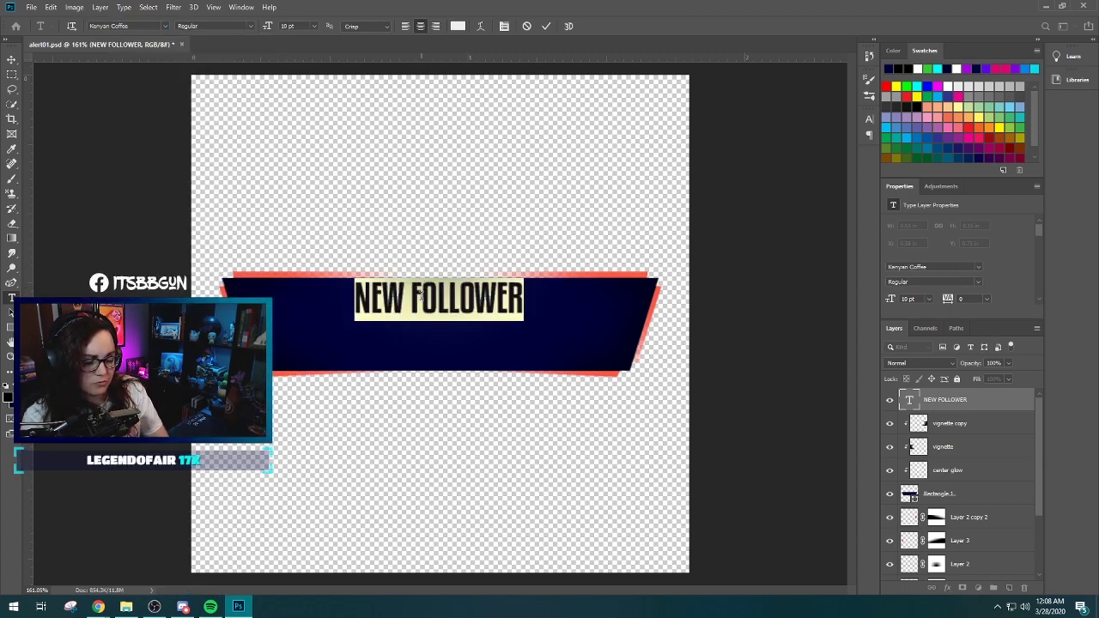
type("nN")
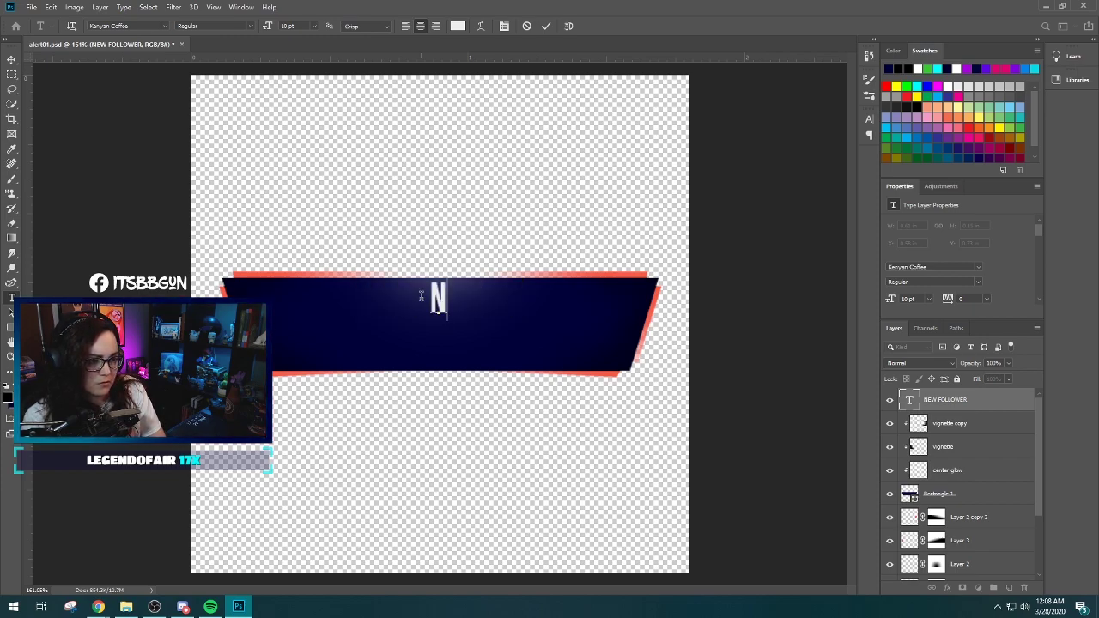
type("ew Folloer")
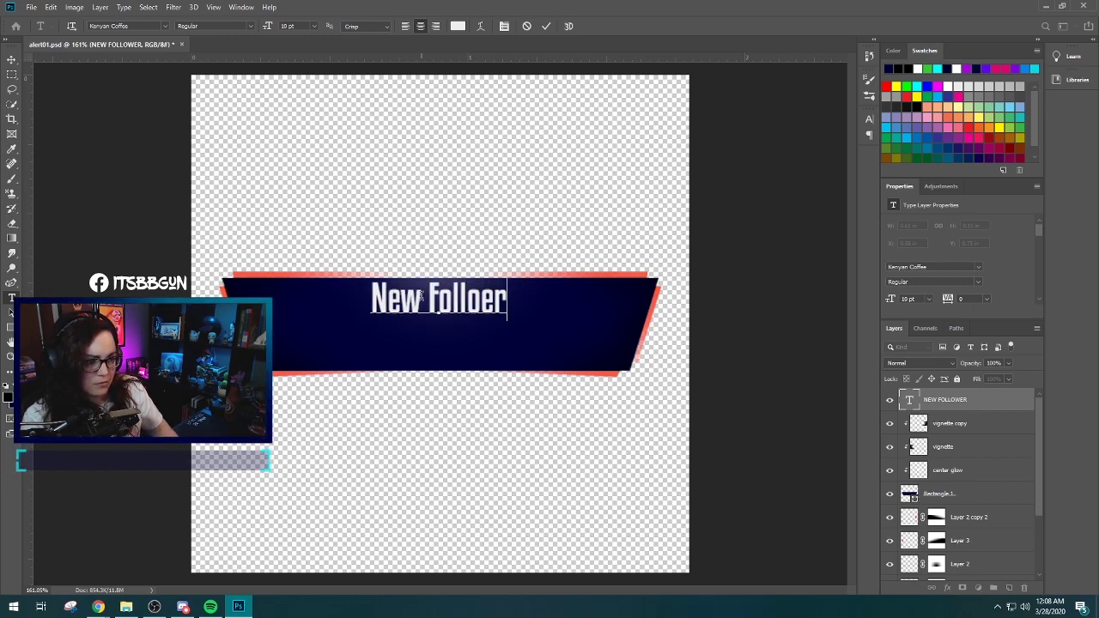
key("Left")
key("Left")
type("w")
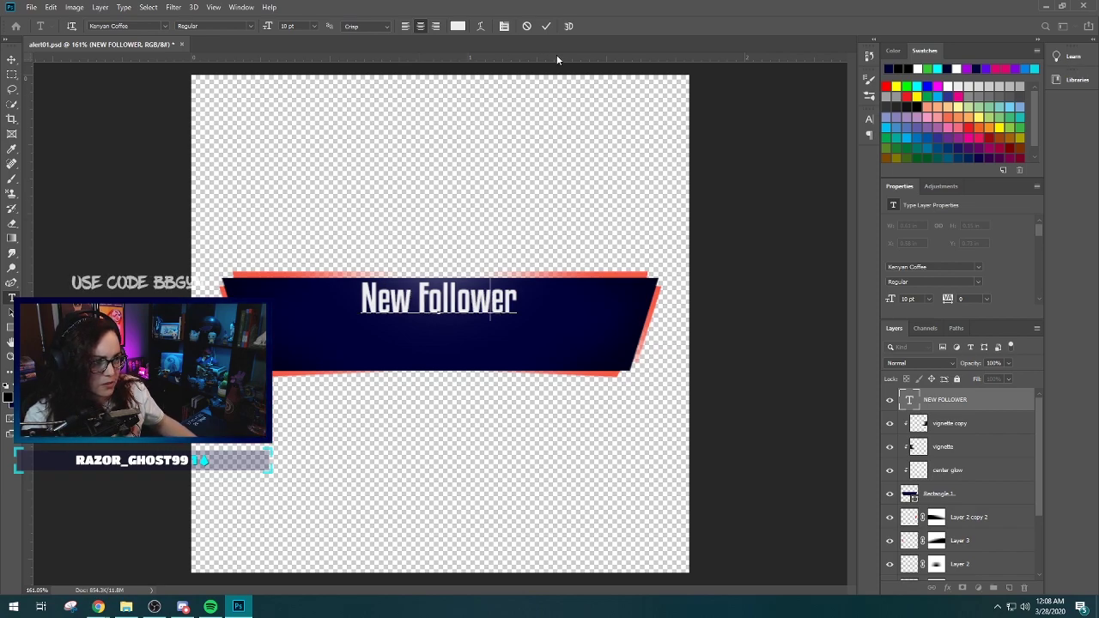
left_click(546, 27)
Reduce the New Follower text's font size to 6 pt
key("v")
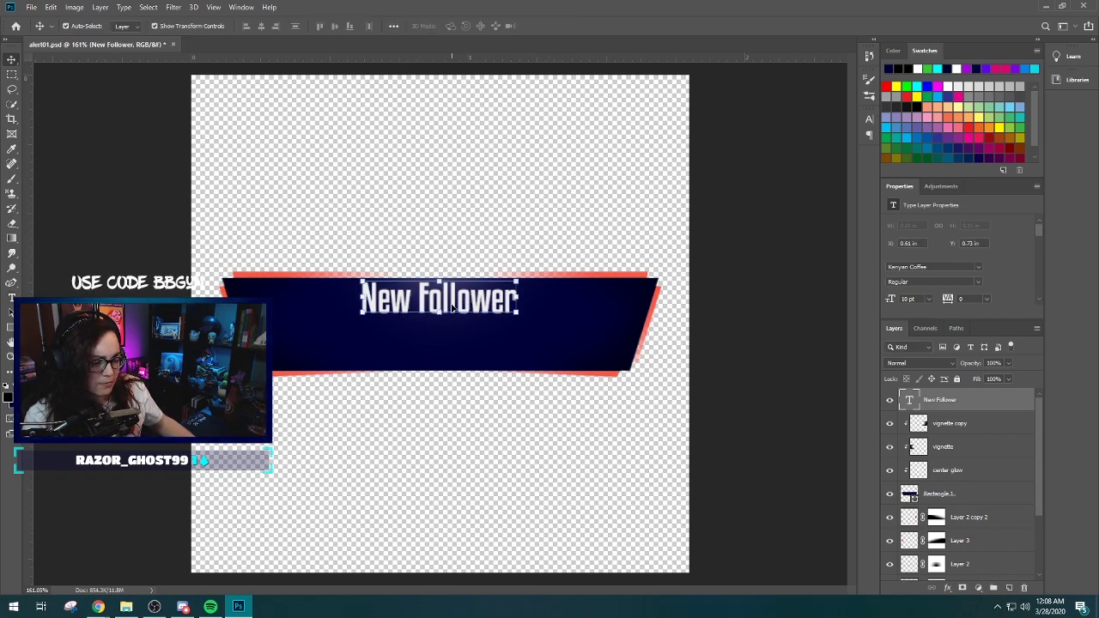
double_click(452, 307)
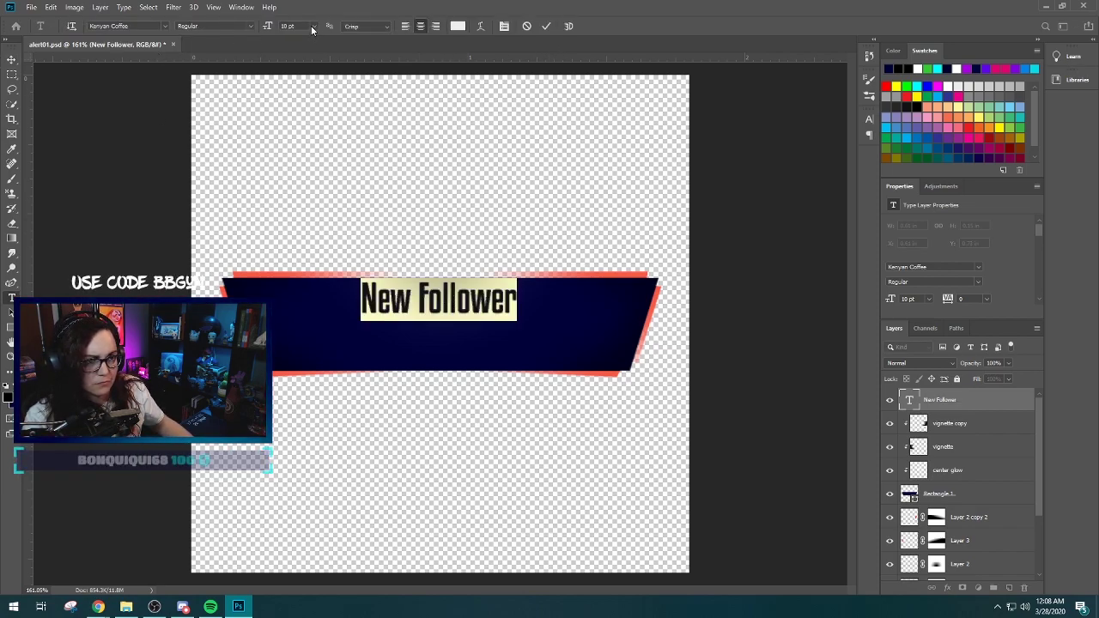
left_click(314, 26)
left_click(291, 51)
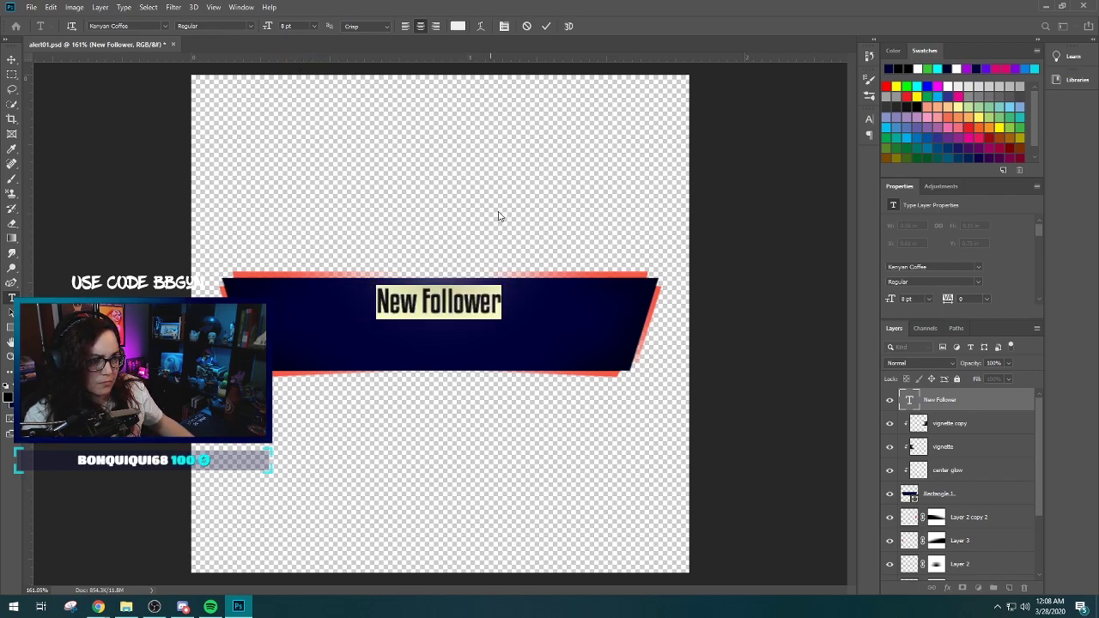
left_click(313, 27)
left_click(292, 41)
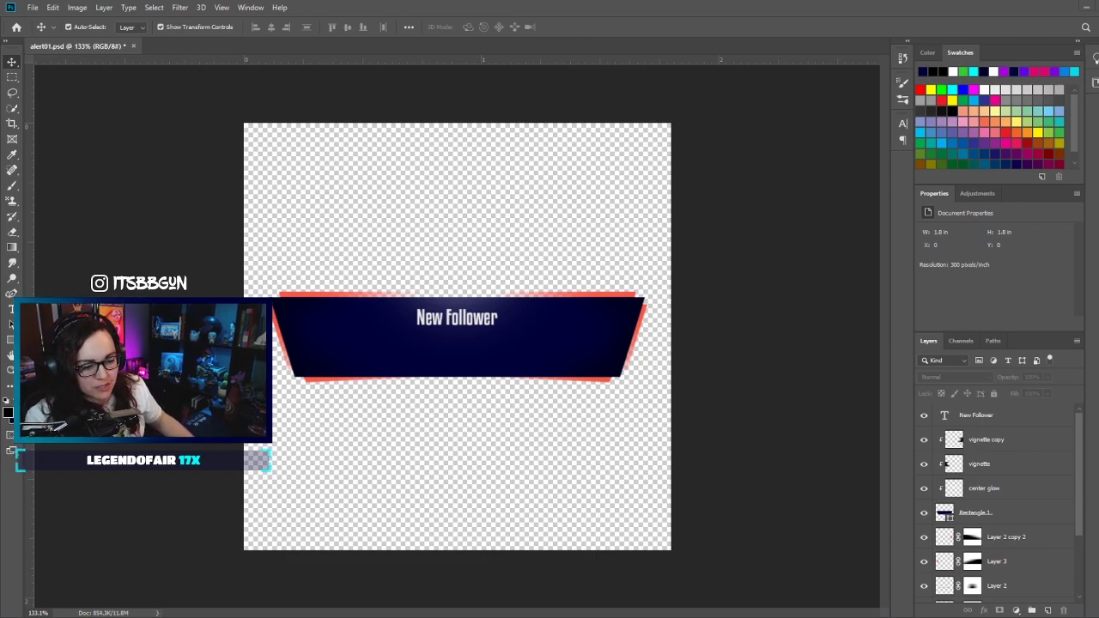
Replace the New Follower text with "Welcome to the stream"
double_click(452, 319)
left_click(450, 320)
triple_click(434, 318)
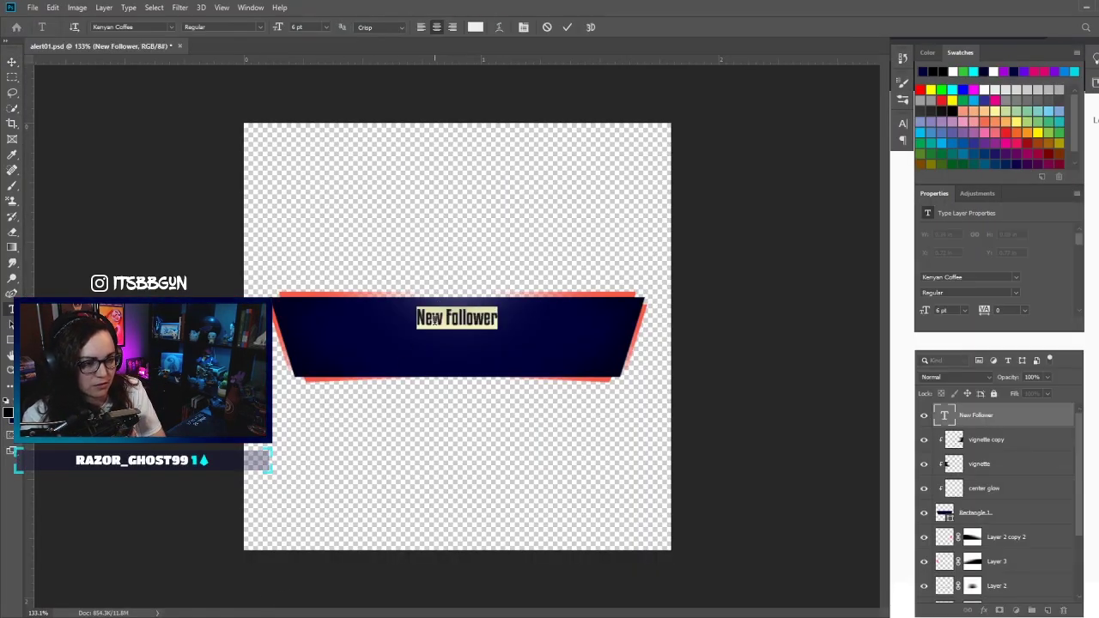
type("W")
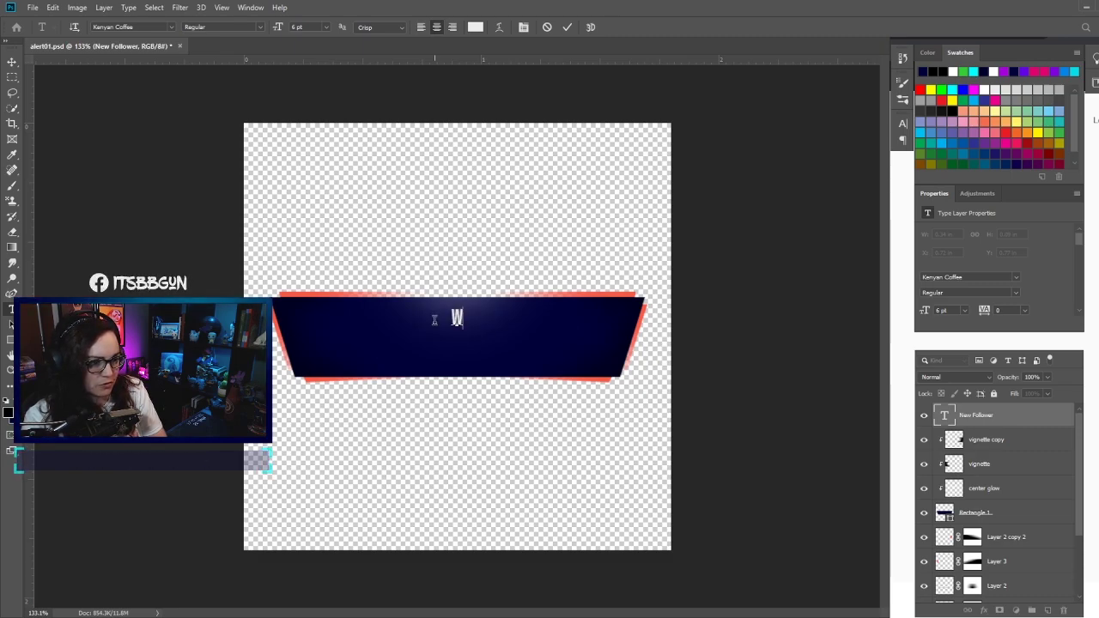
type("elcome to the stream")
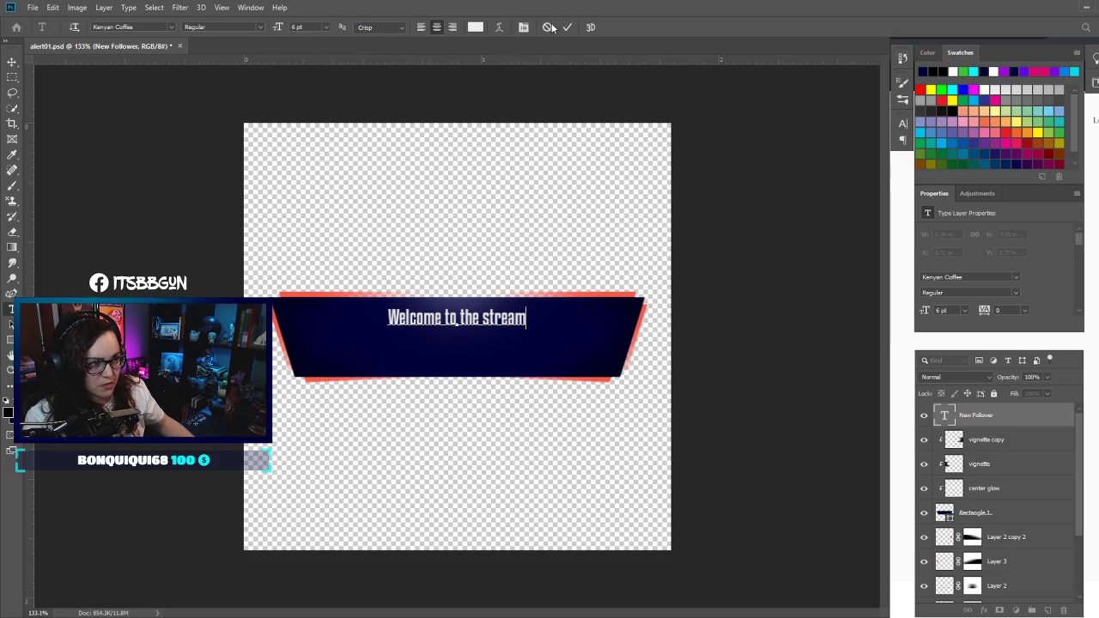
Set the welcome text's tracking to 100 and centre the text horizontally near the banner's upper edge
key("ctrl+a")
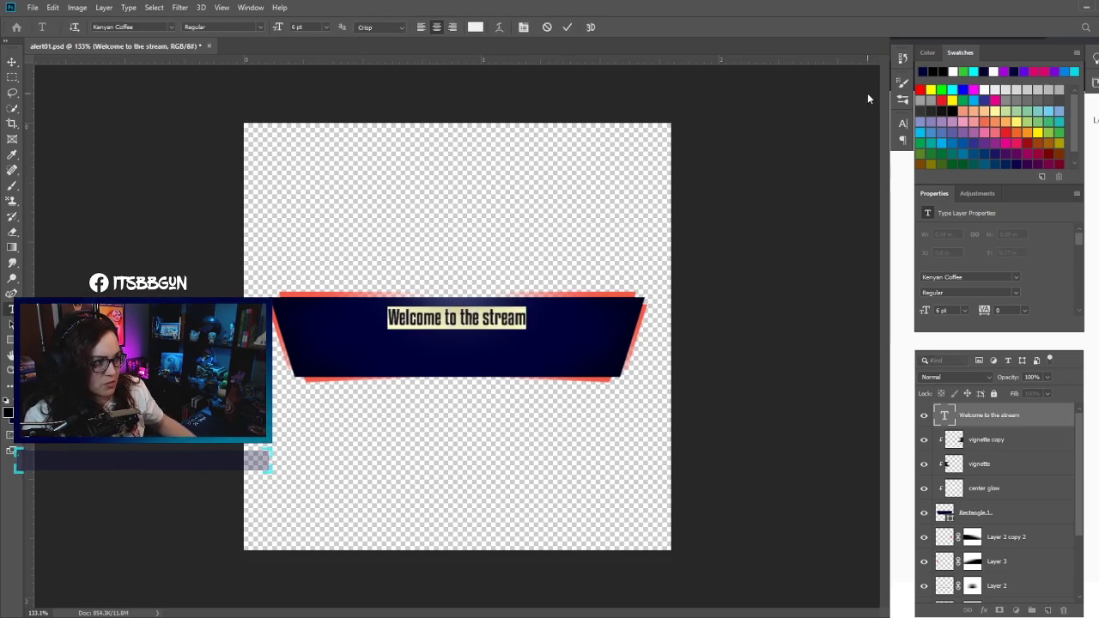
left_click(900, 124)
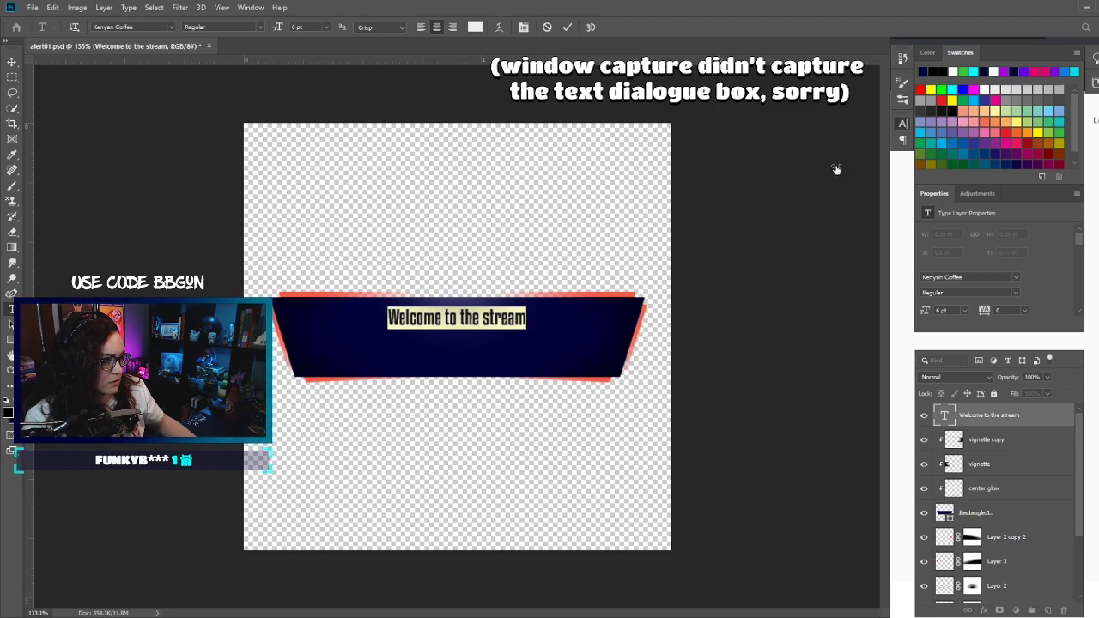
left_click_drag(836, 169, 913, 168)
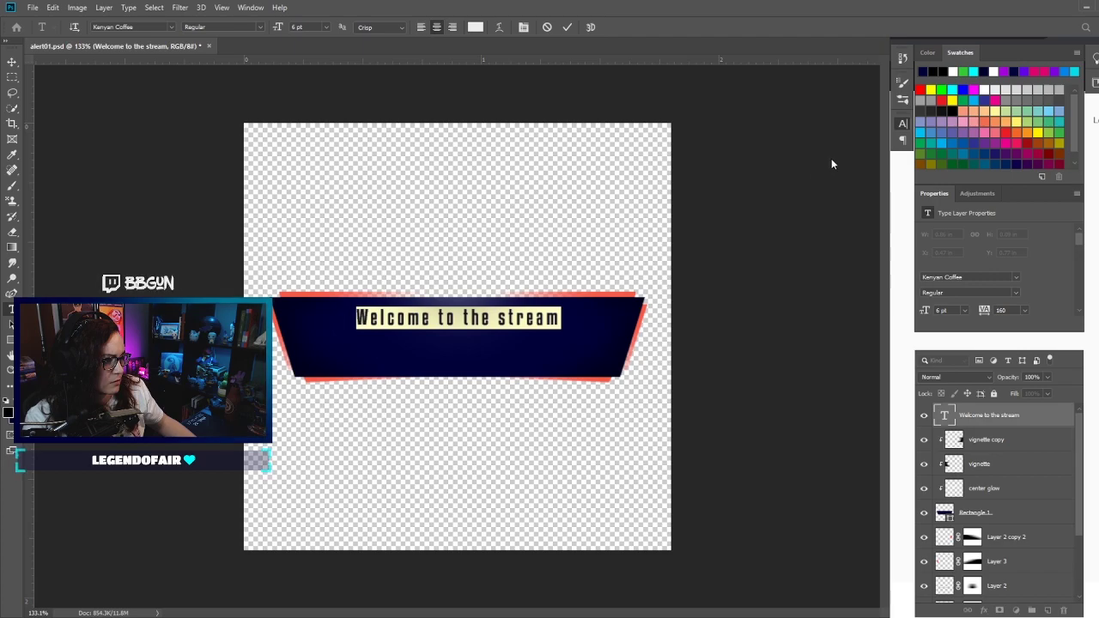
left_click_drag(836, 169, 834, 170)
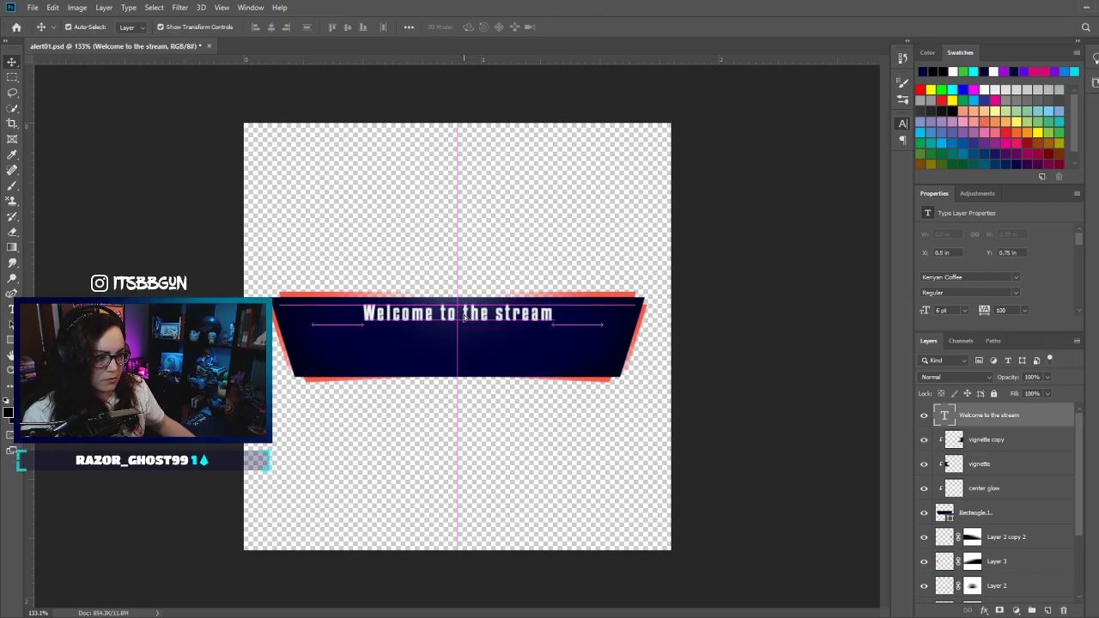
left_click_drag(457, 315, 456, 313)
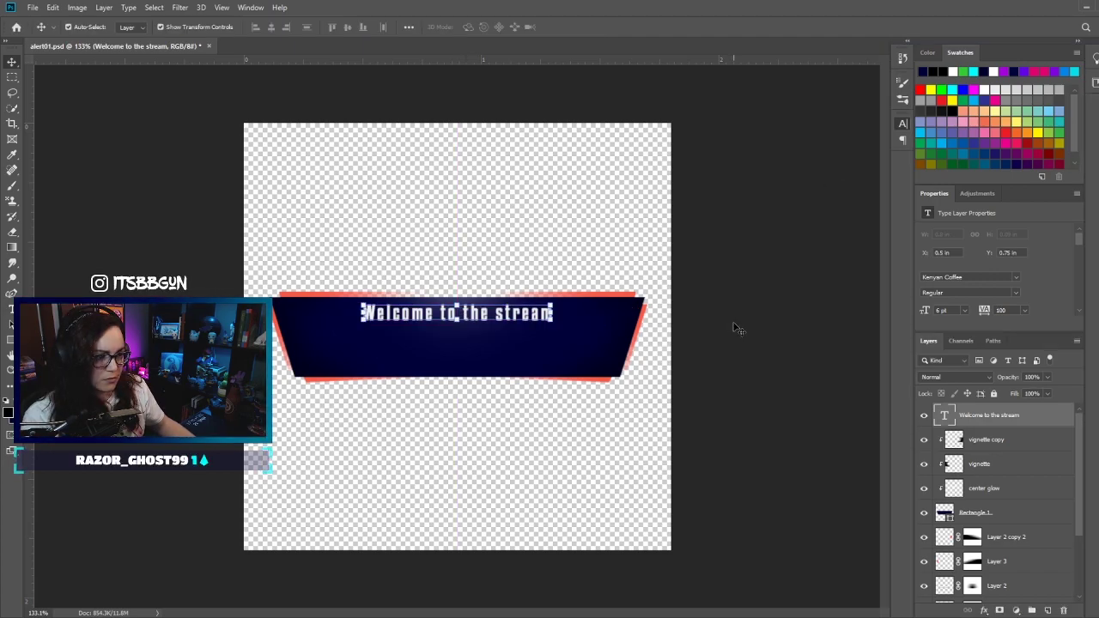
left_click(248, 173)
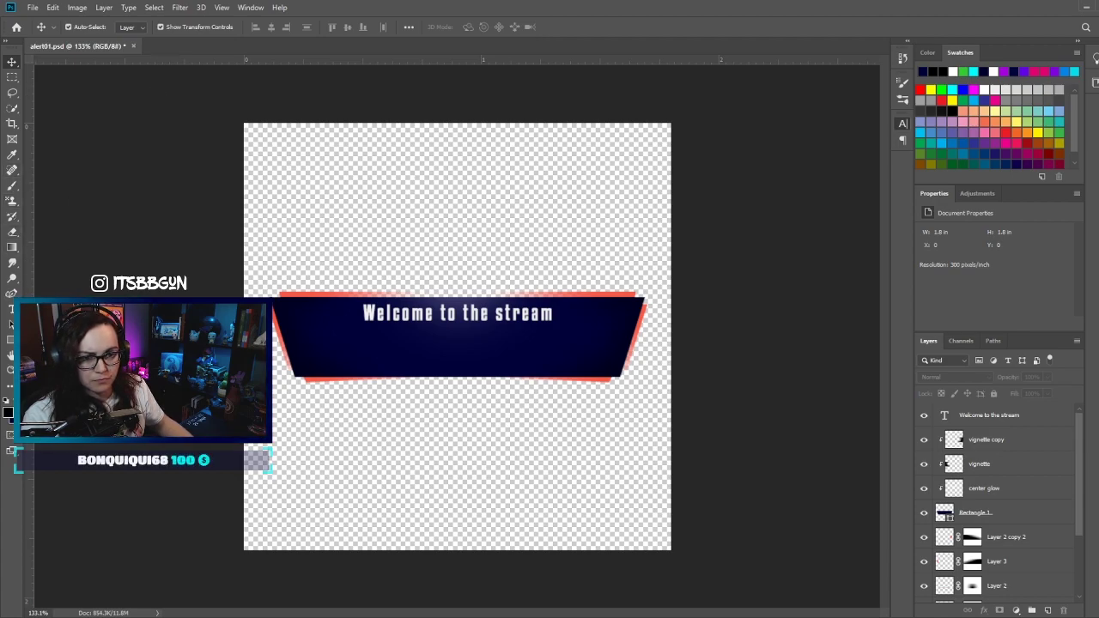
Add a new text layer reading "bowlinglettuce" below the welcome text on the banner
left_click(11, 309)
left_click(365, 349)
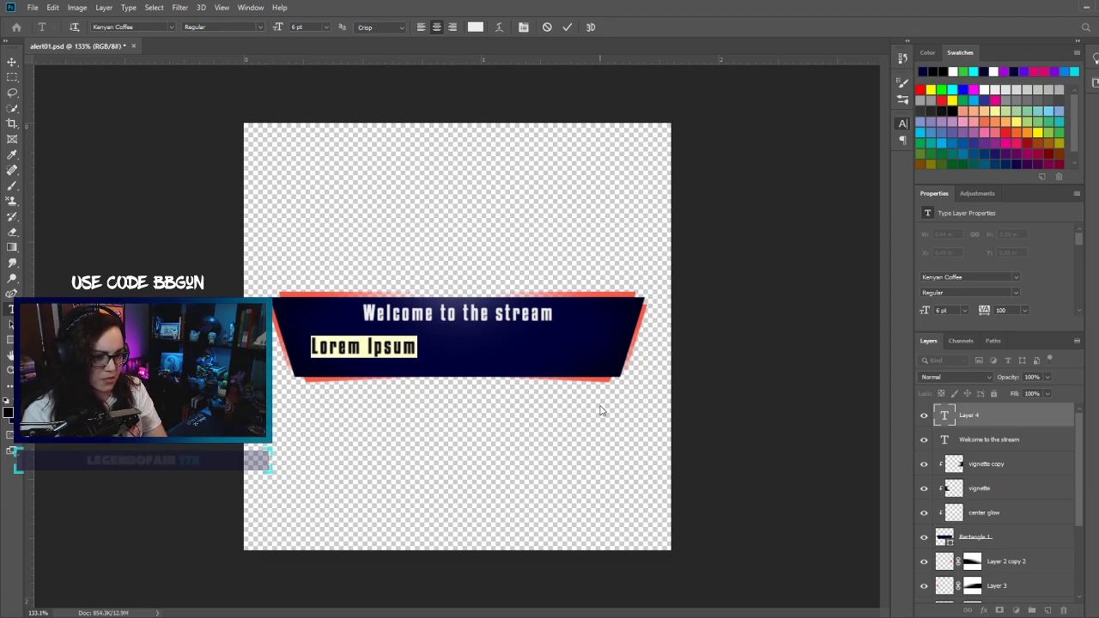
type("bowlinglettuce")
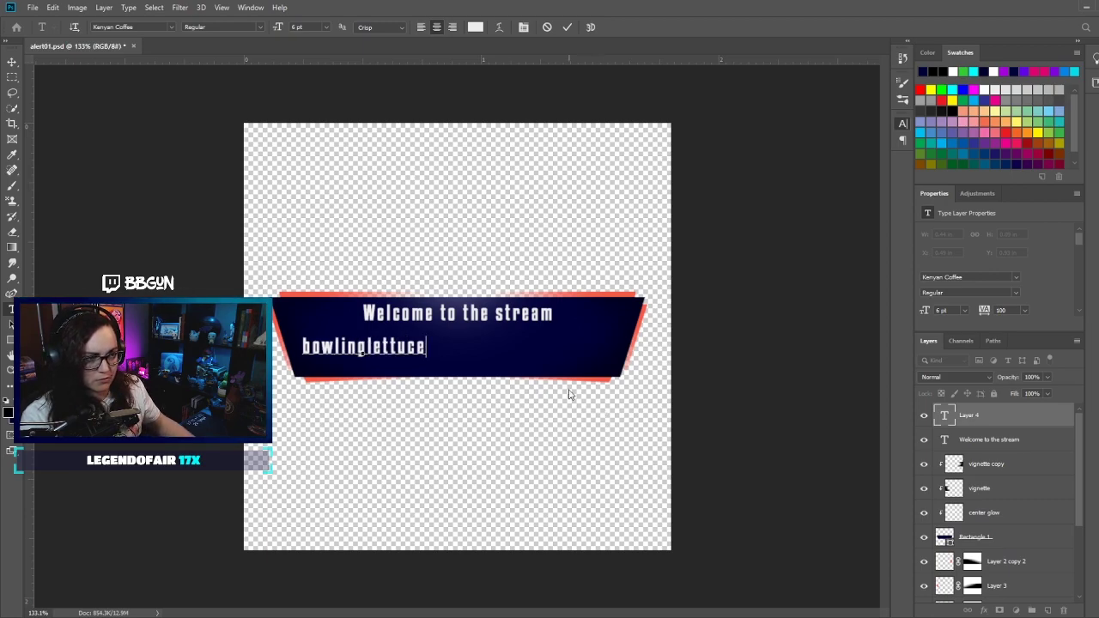
Set the bowlinglettuce text's size to 10 pt and move it to the banner's centre, under the welcome line
double_click(369, 344)
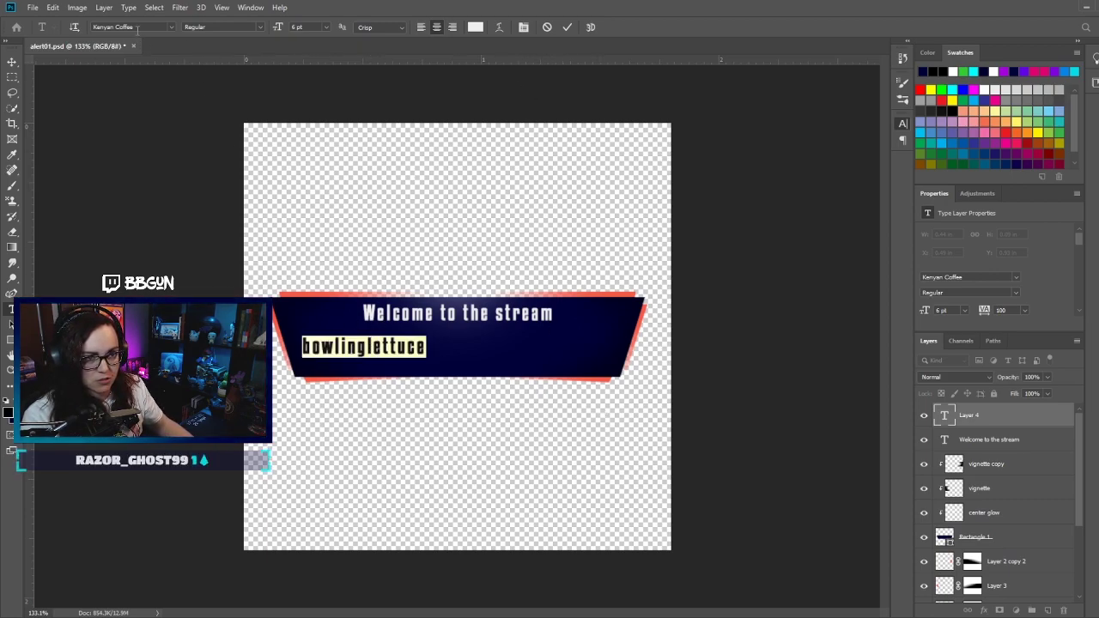
left_click_drag(302, 27, 289, 31)
type("10")
key("Return")
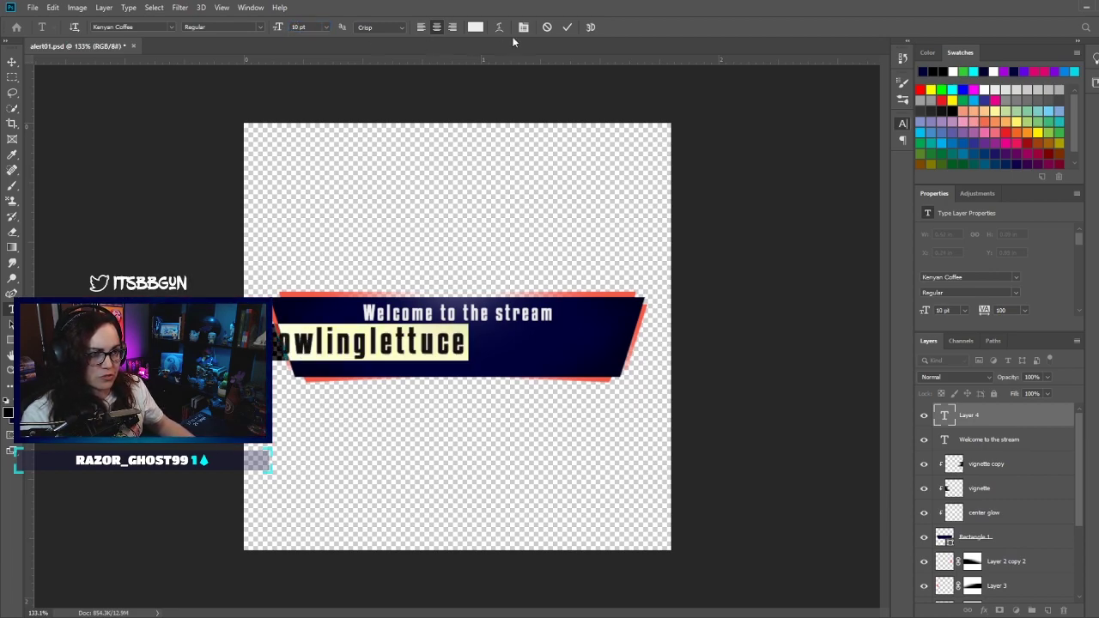
left_click(567, 28)
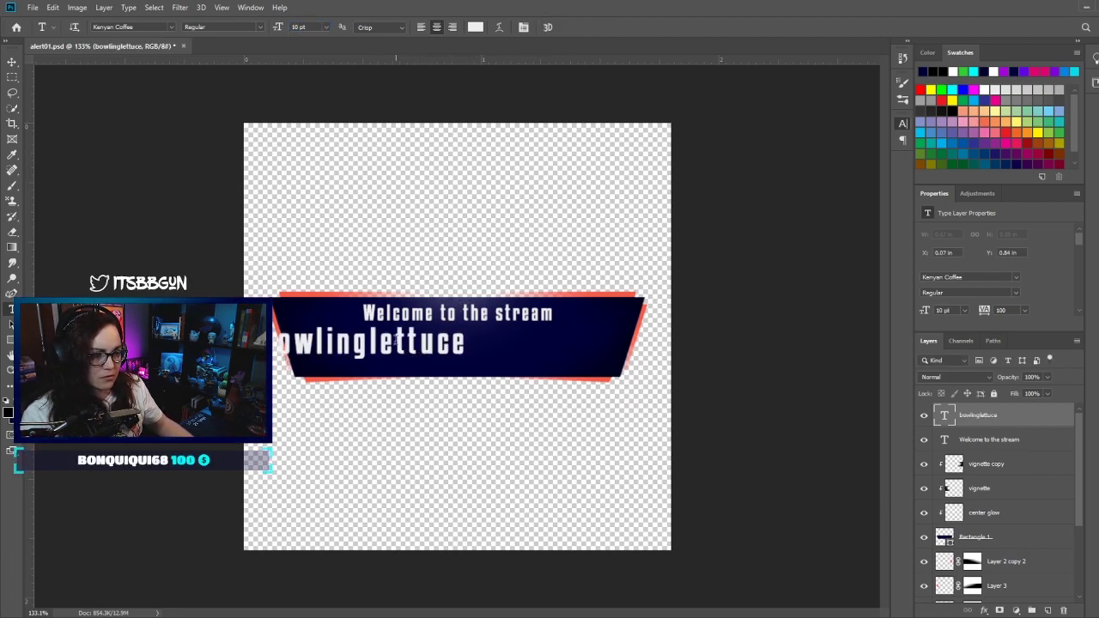
key("v")
left_click_drag(371, 349, 466, 353)
left_click(821, 380)
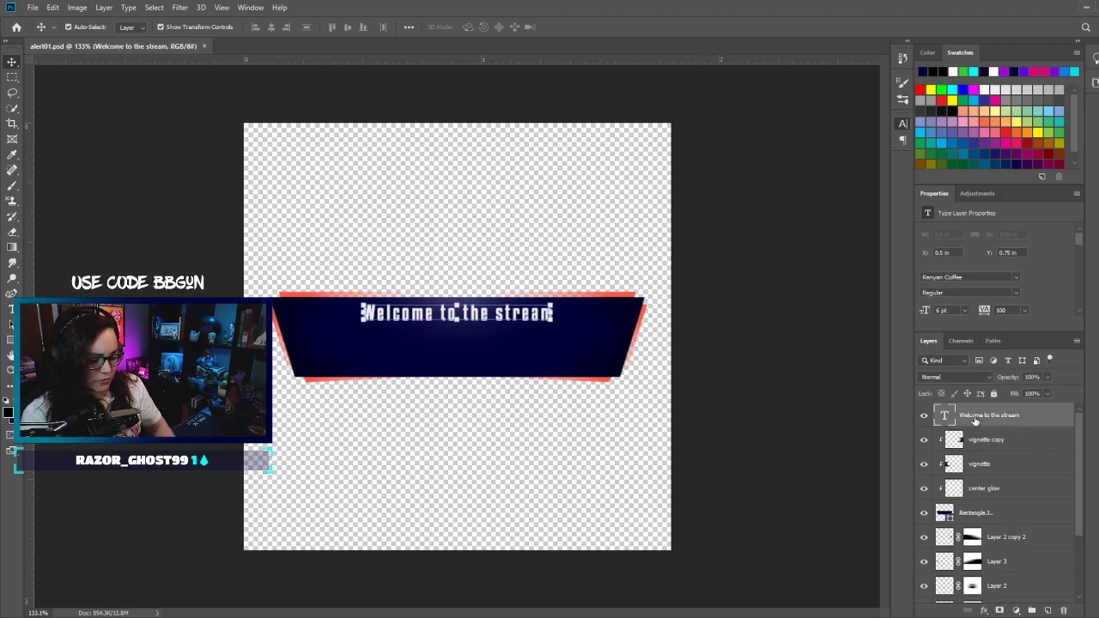
Duplicate the Welcome to the stream text layer and hide the original
key("ctrl+j")
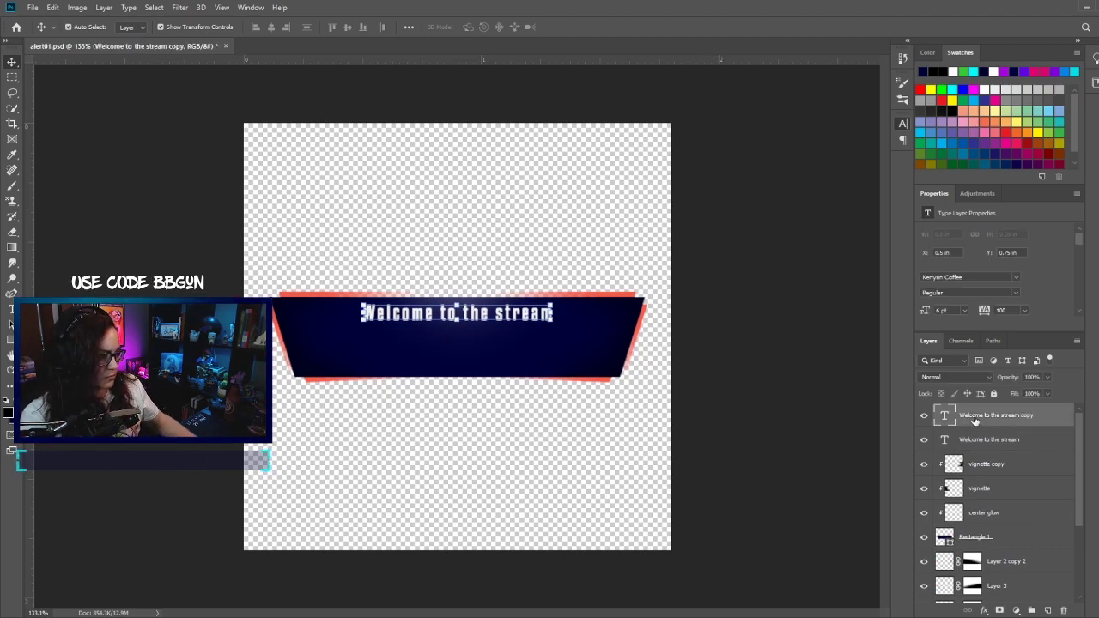
double_click(995, 416)
left_click(490, 312)
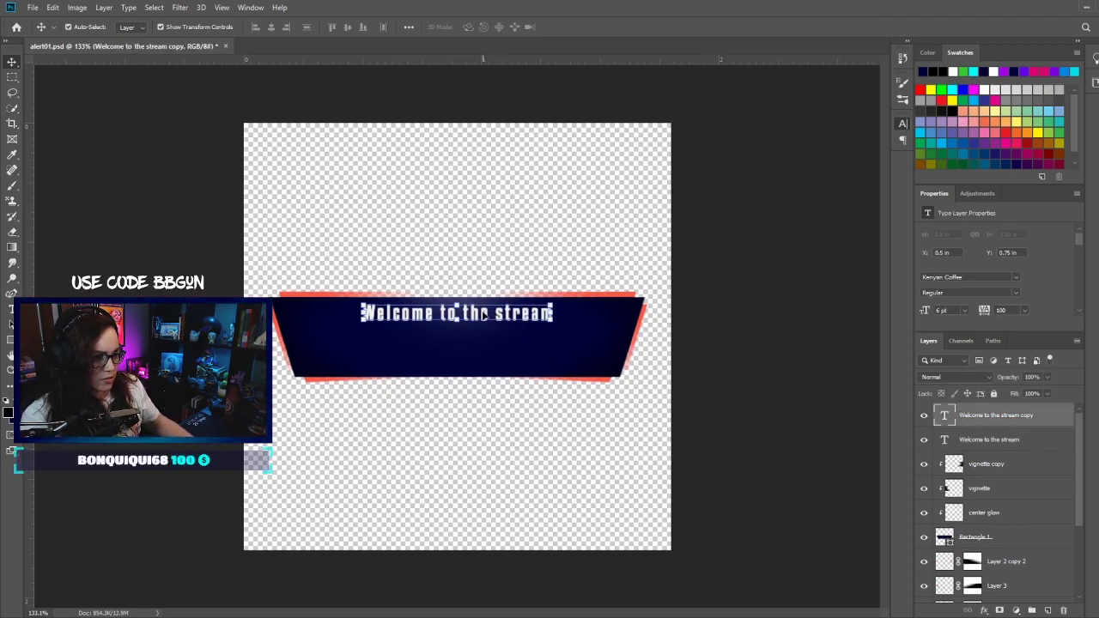
left_click(923, 440)
Change the duplicated text to "Thanks for the sub!" and apply the text of a further copy as "Thanks for gifting subs!"
double_click(493, 312)
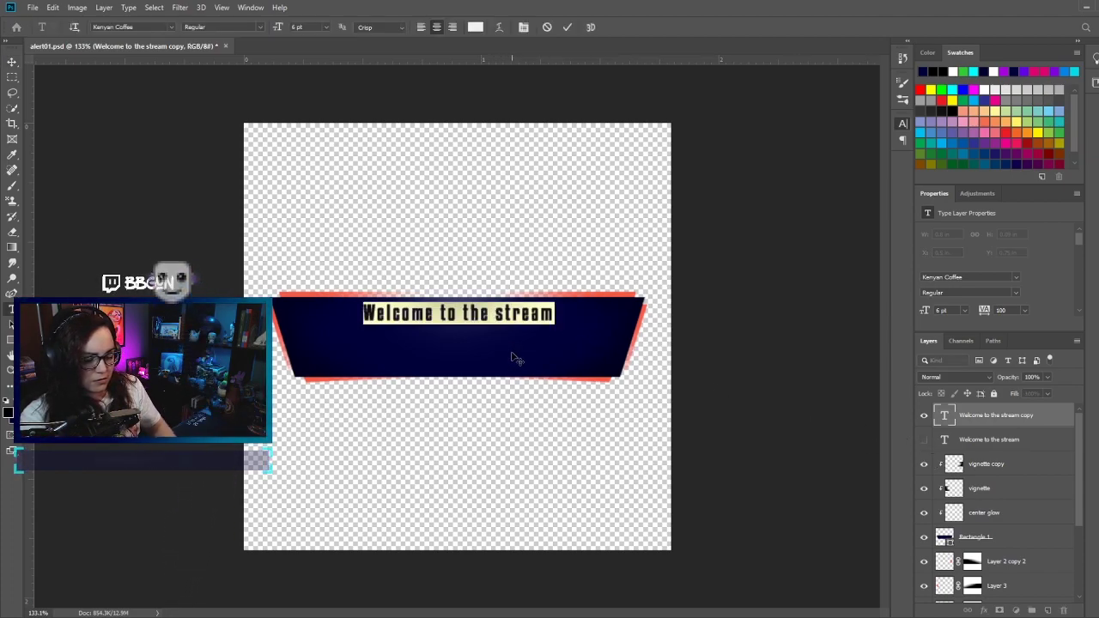
type("Thanks ")
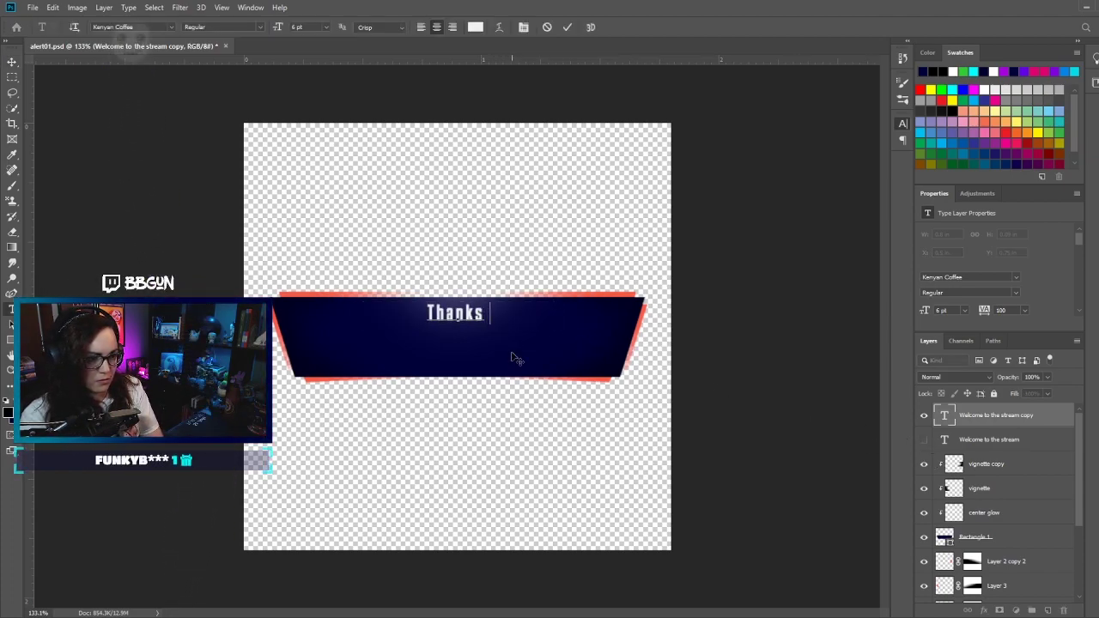
type("for the sub!")
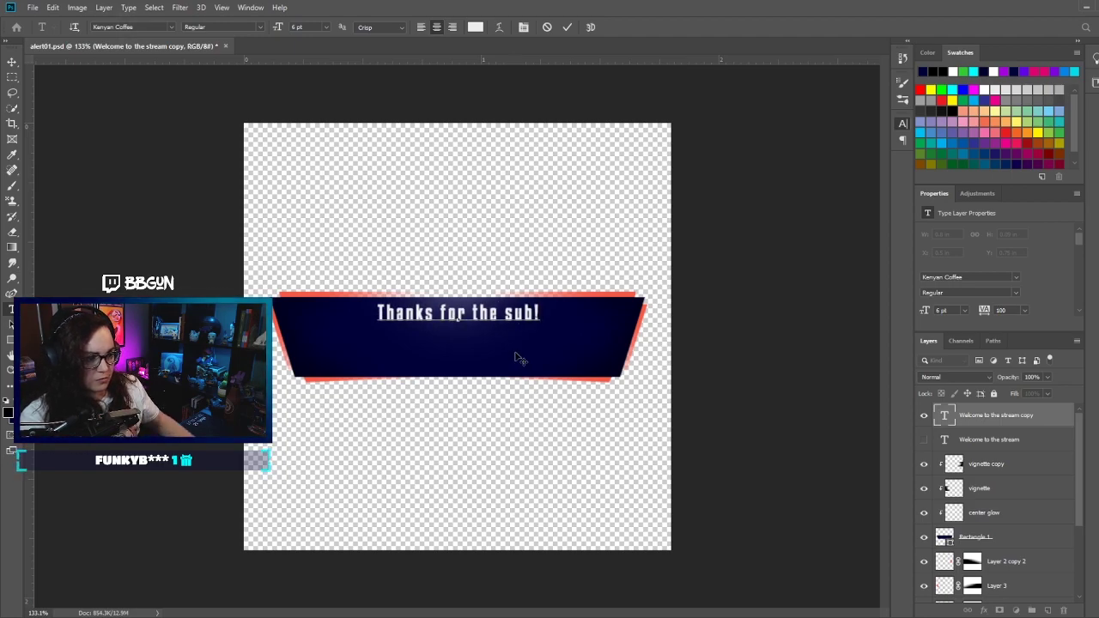
key("ctrl+Return")
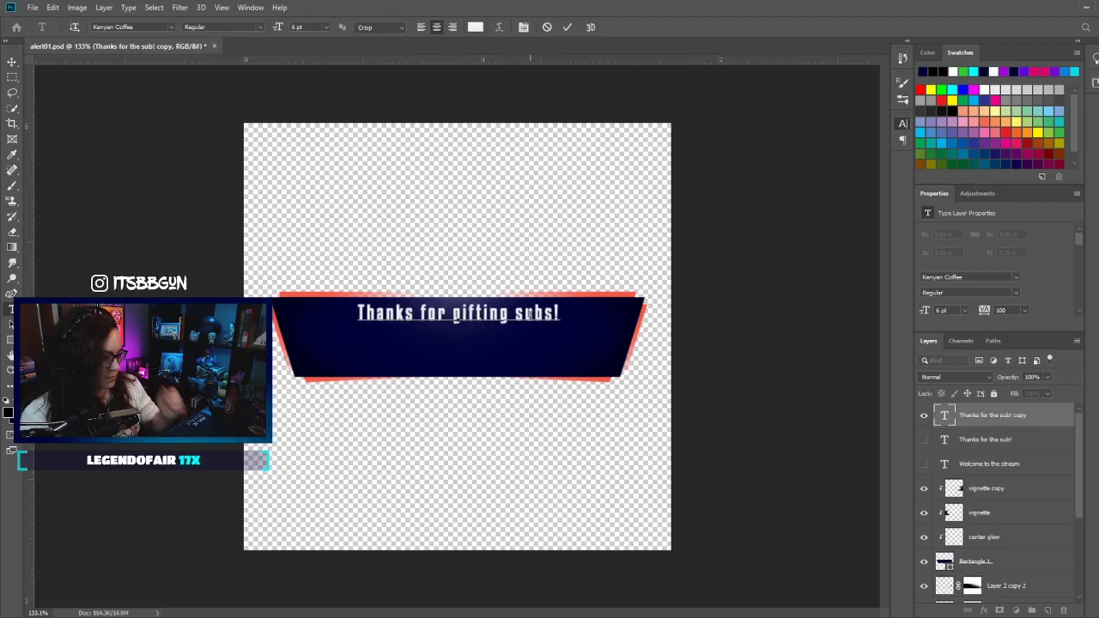
key("v")
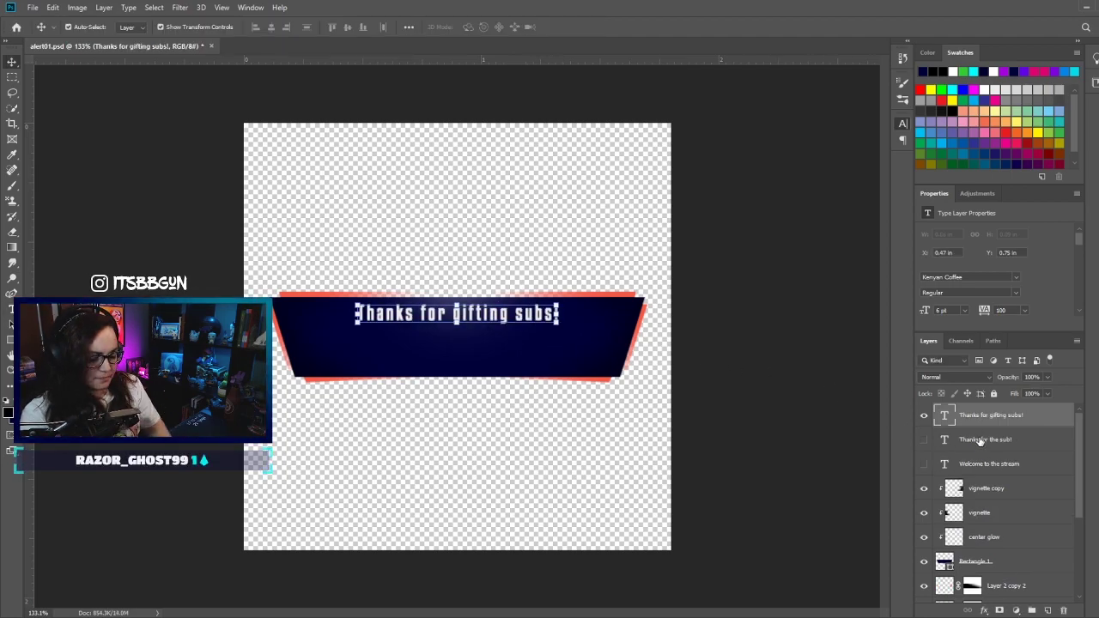
Duplicate the "Thanks for gifting subs!" text layer and change the copy's text to "Thanks for the donation!"
key("ctrl+j")
left_click(924, 440)
double_click(527, 314)
left_click(527, 314)
key("BackSpace")
key("BackSpace")
key("BackSpace")
key("BackSpace")
key("BackSpace")
key("BackSpace")
key("BackSpace")
key("BackSpace")
key("BackSpace")
key("BackSpace")
key("BackSpace")
key("BackSpace")
key("BackSpace")
type("the donation!")
key("ctrl+Return")
key("v")
Duplicate the donation text layer and change the copy's text to "Thanks for the bits!"
key("ctrl+j")
double_click(495, 314)
type("Thanks for the bits!")
key("ctrl+Return")
key("v")
Duplicate the bits text layer and change the copy's text to "Thanks for the host!"
key("ctrl+j")
double_click(495, 314)
type("Thaks for the host!")
key("ctrl+shift+Left")
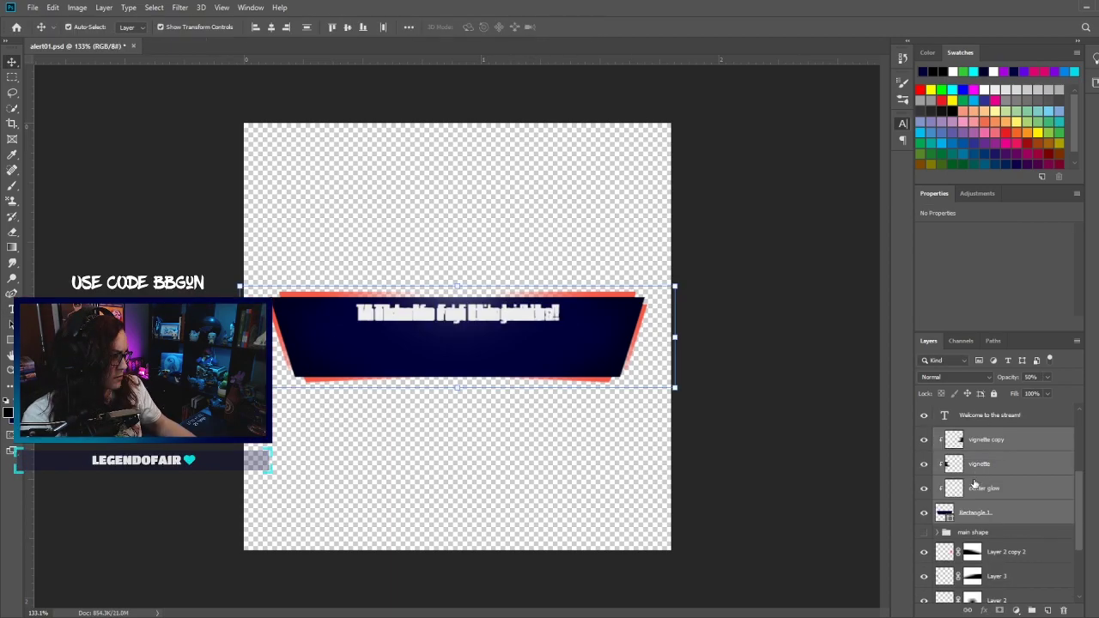
Merge the Rectangle 1, center glow, vignette and vignette copy layers into one layer named "main shape"
left_click(1016, 516)
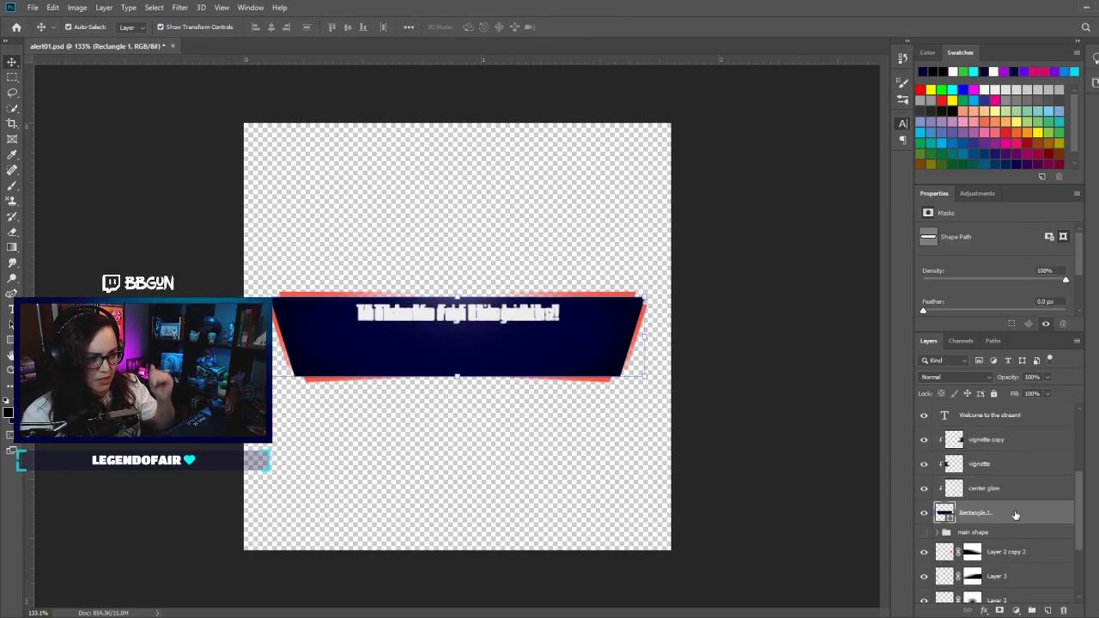
left_click(992, 440, "shift")
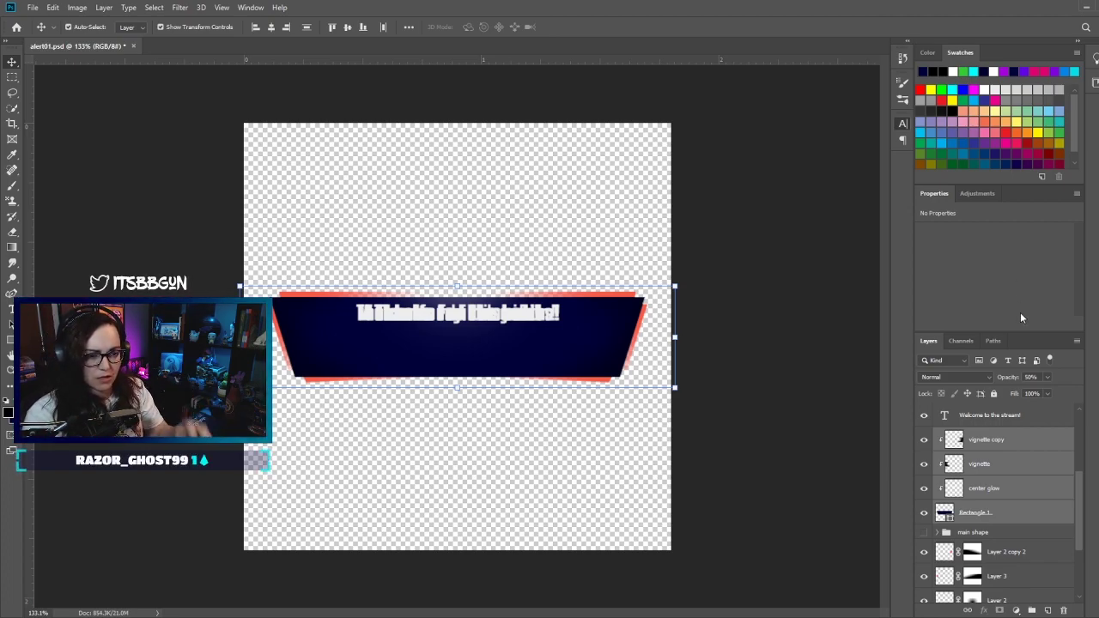
key("ctrl+e")
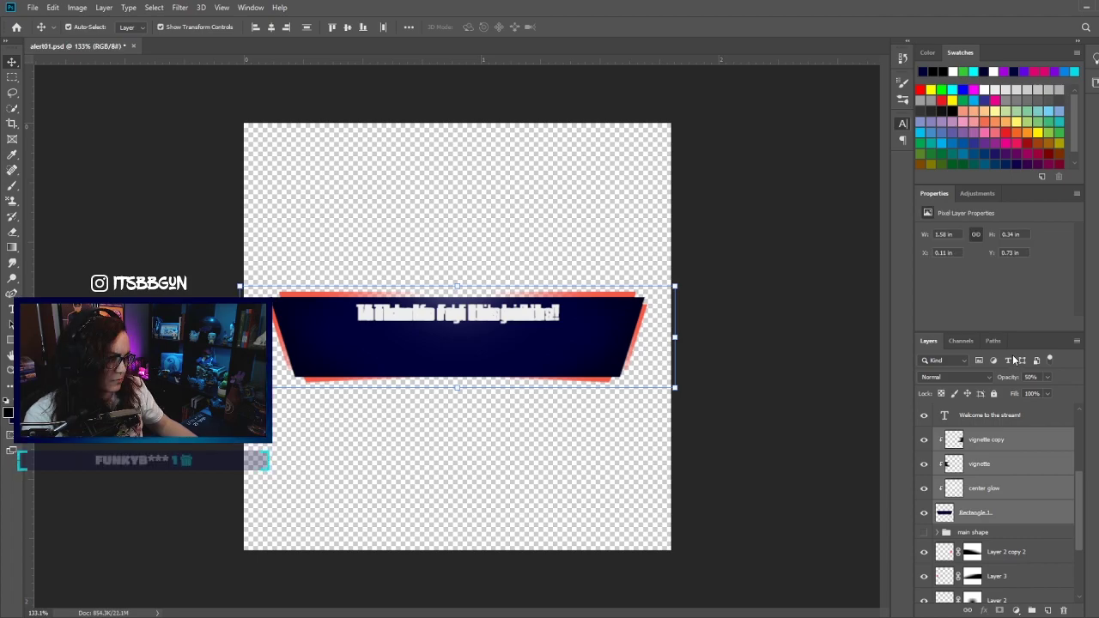
double_click(976, 439)
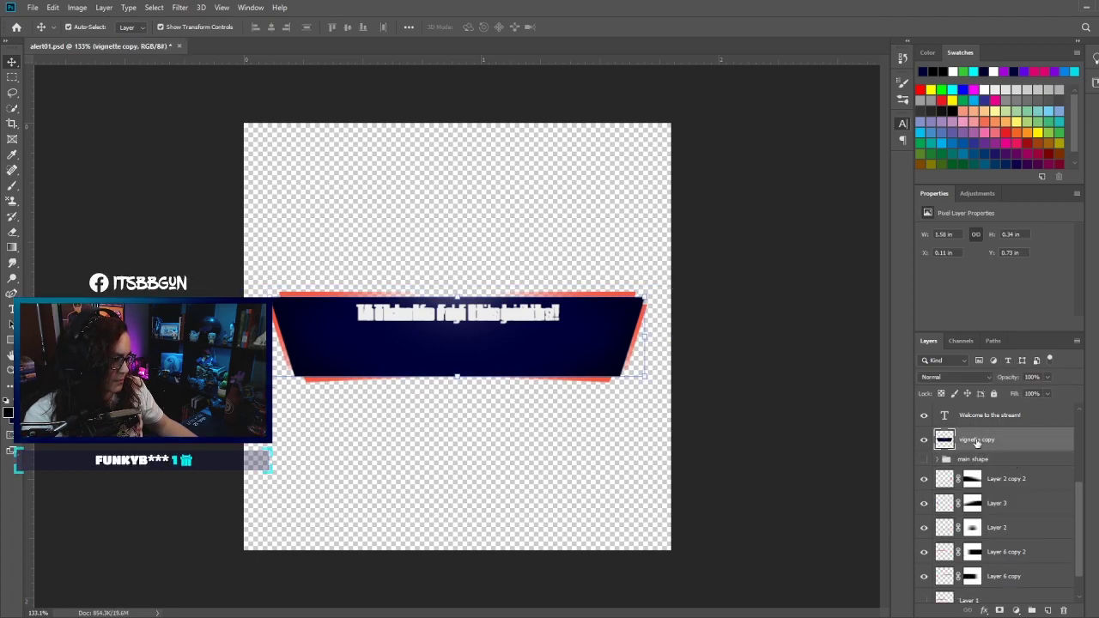
type("main shape")
key("Return")
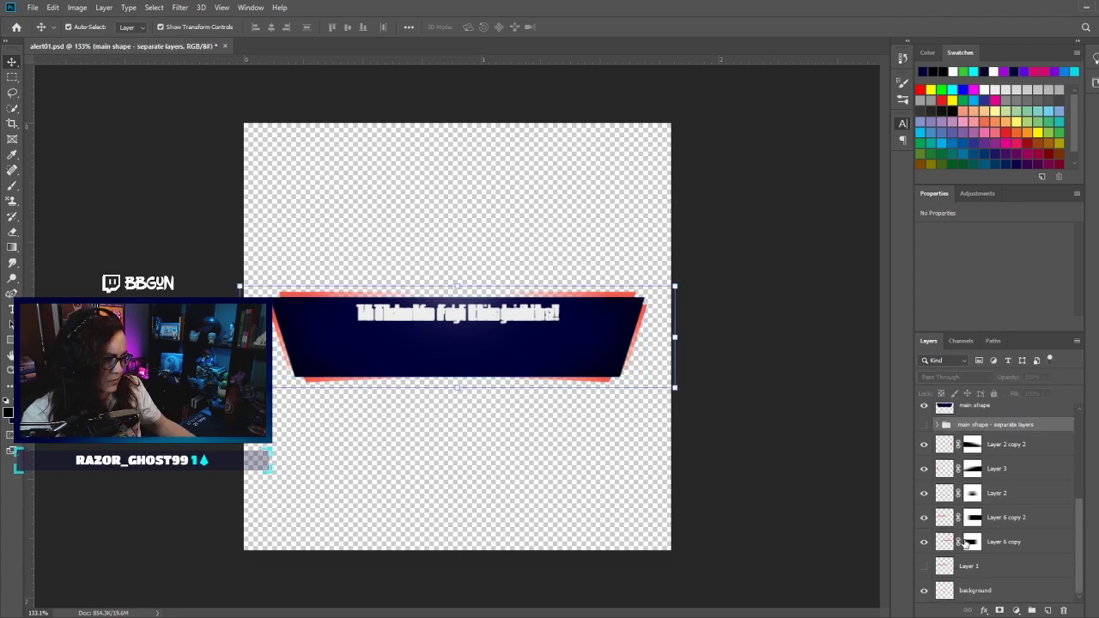
Rename the red border layers by position: top right, top left, left side, right side and bottom left
double_click(998, 541)
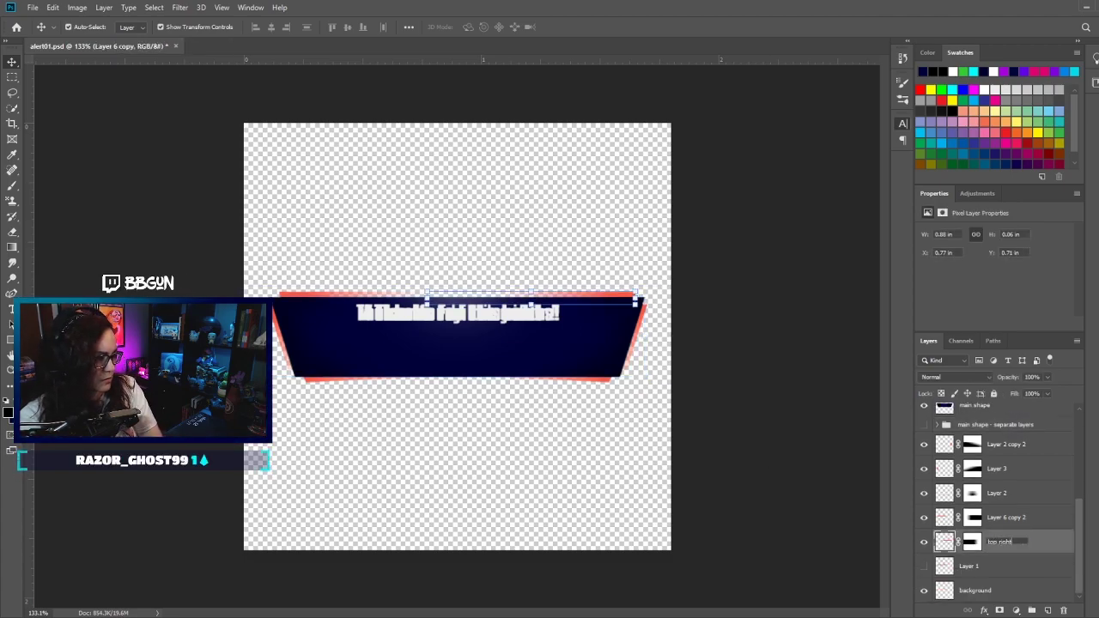
key("Return")
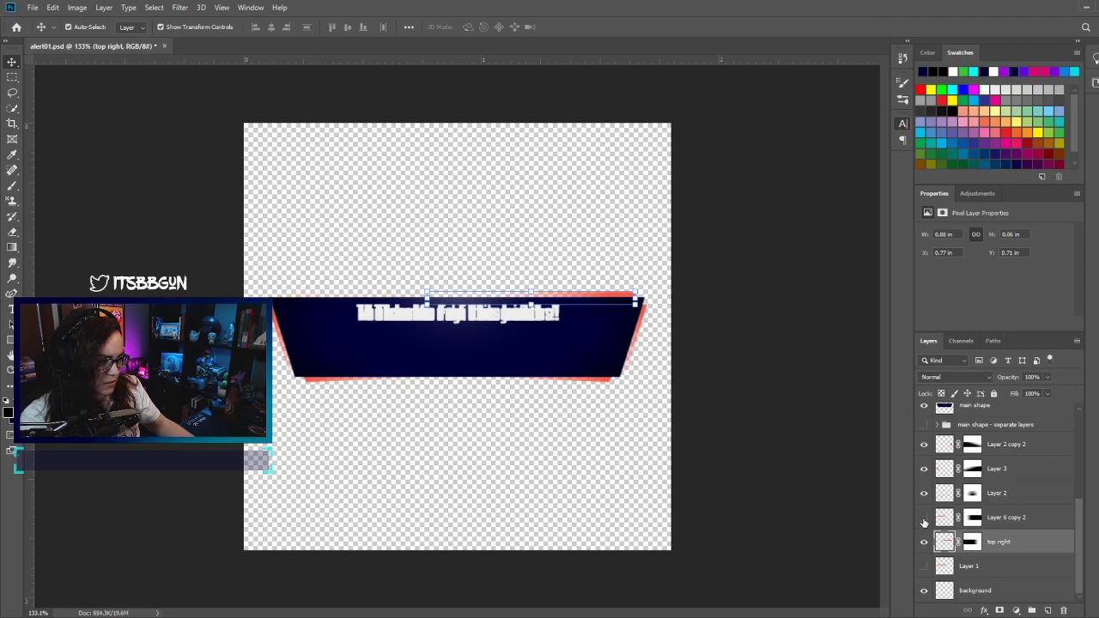
double_click(1007, 518)
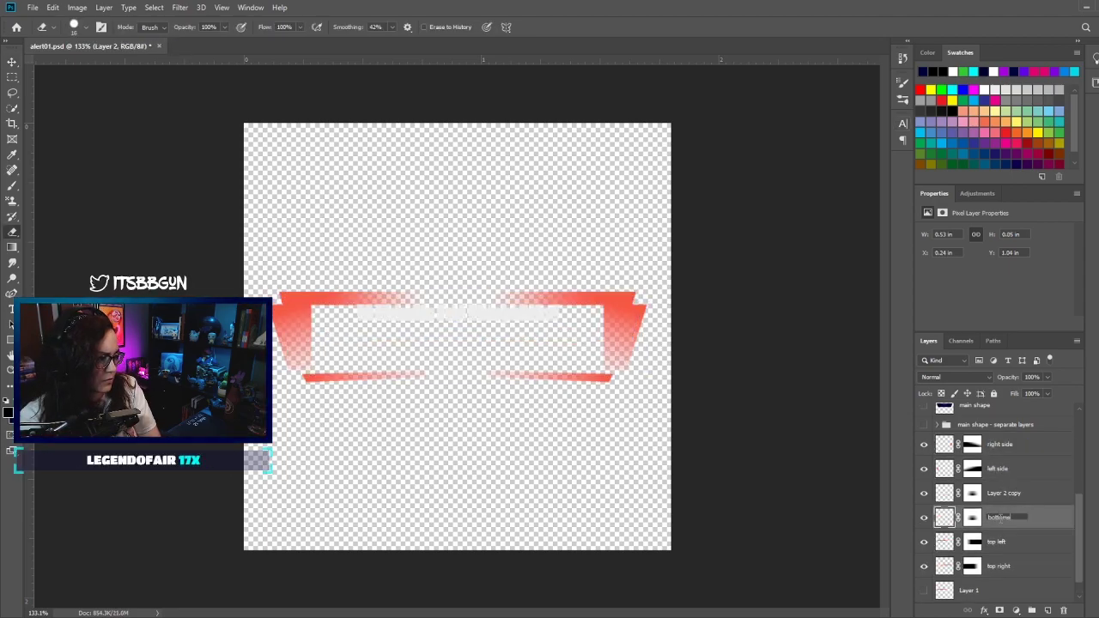
key("Return")
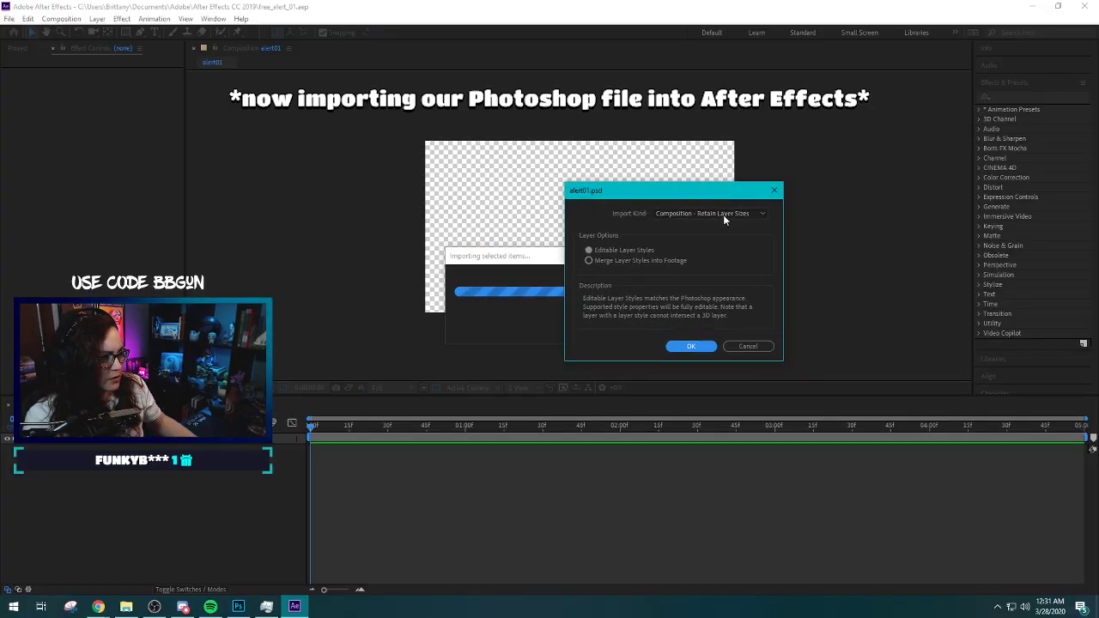
In After Effects, import alert01.psd as Composition - Retain Layer Sizes with editable layer styles
left_click(727, 213)
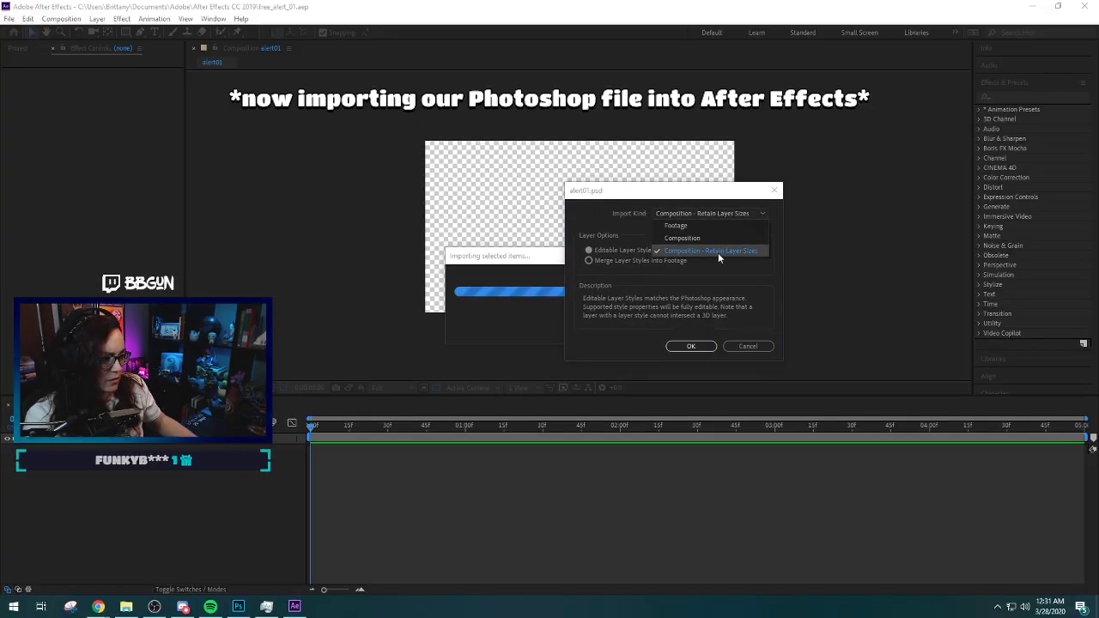
left_click(728, 193)
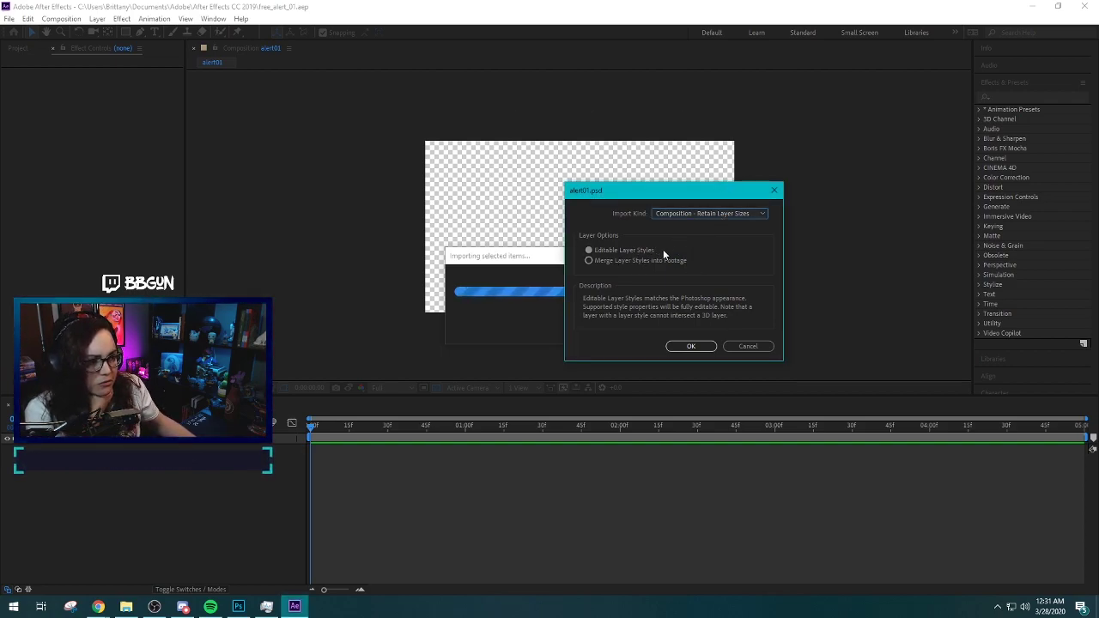
left_click(692, 346)
Open the alert01 composition, delete its "main shape - separate layers" layer and hide the "Welcome to the stream!" text
double_click(63, 156)
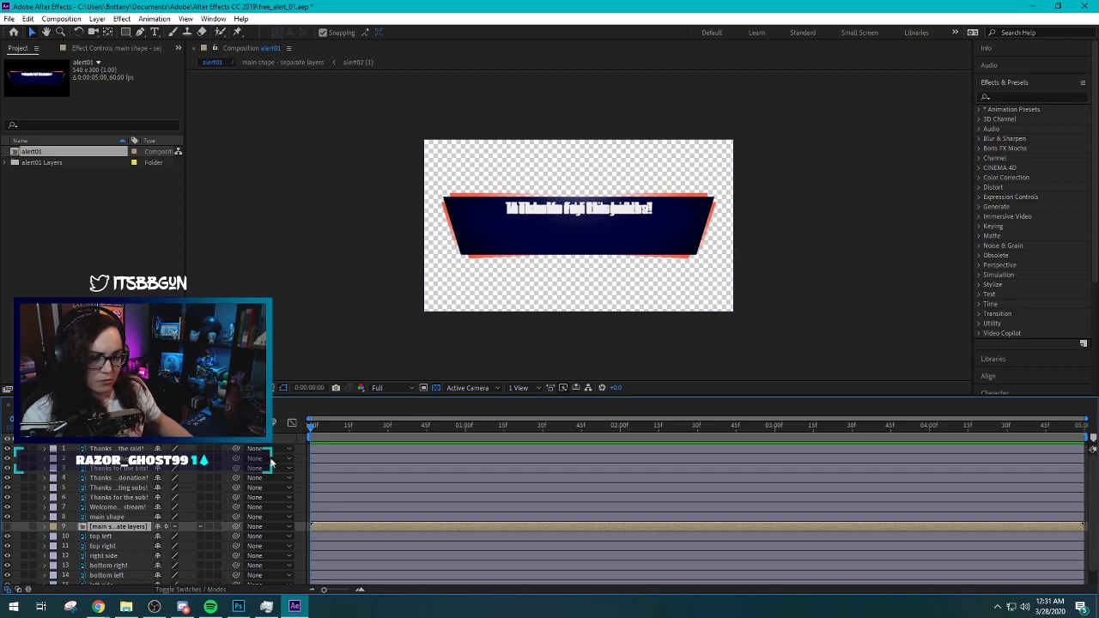
key("Delete")
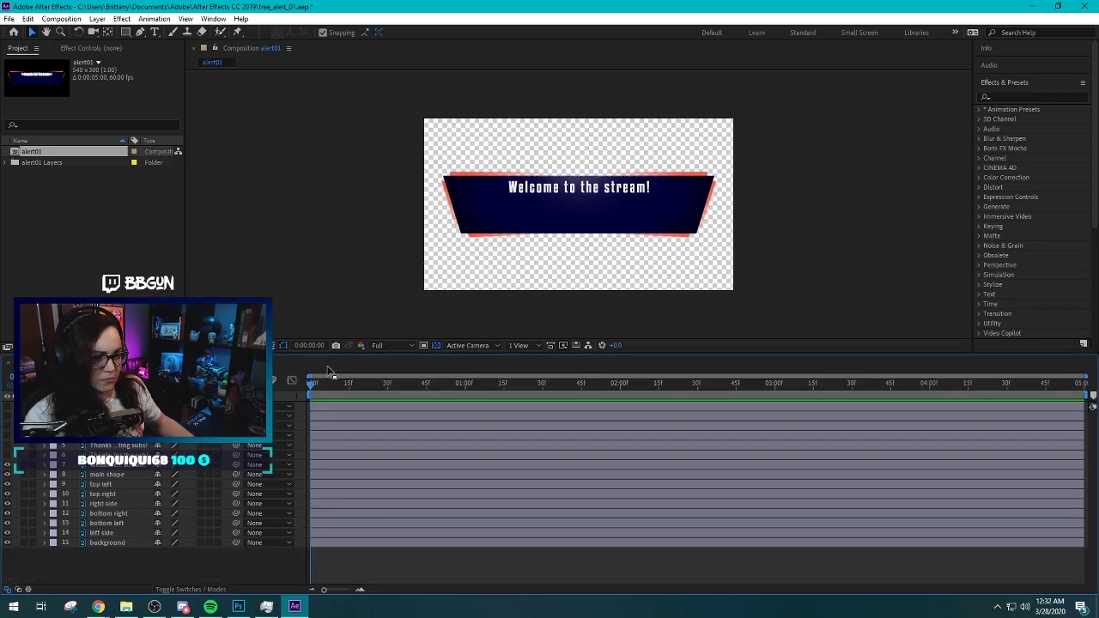
left_click(8, 464)
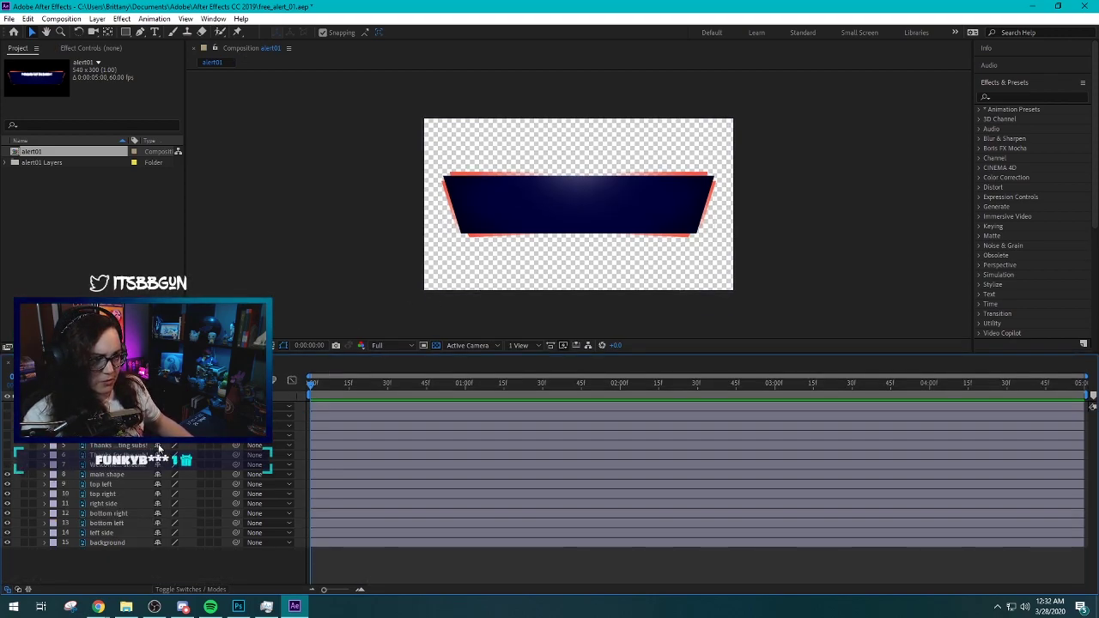
Enable opacity keyframing on the main shape layer and set the keyframe's opacity to 0%
left_click(106, 475)
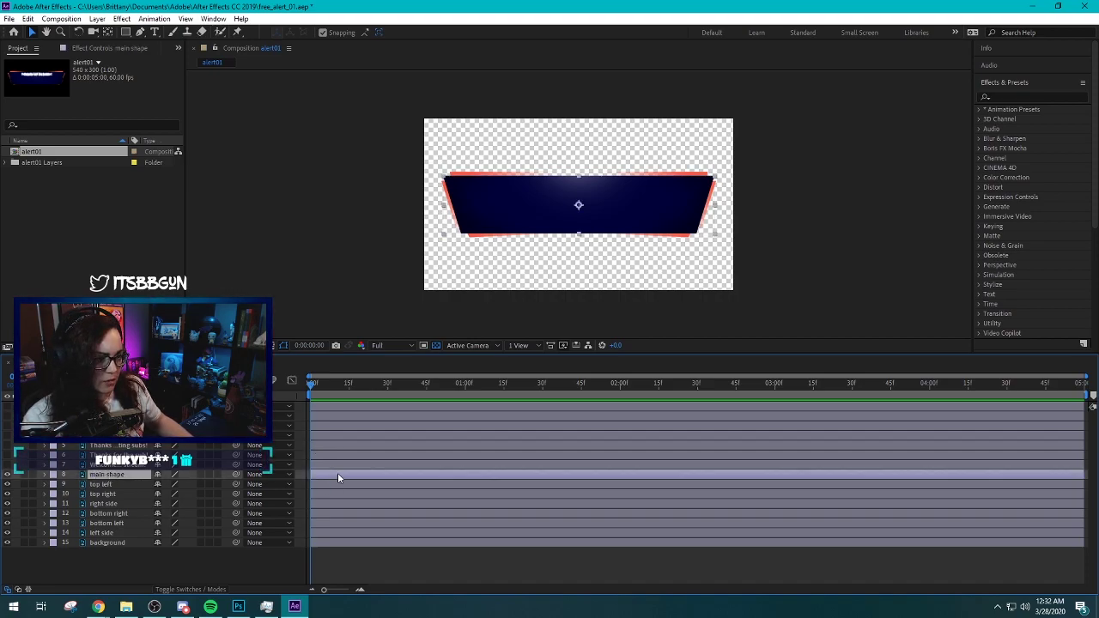
key("o")
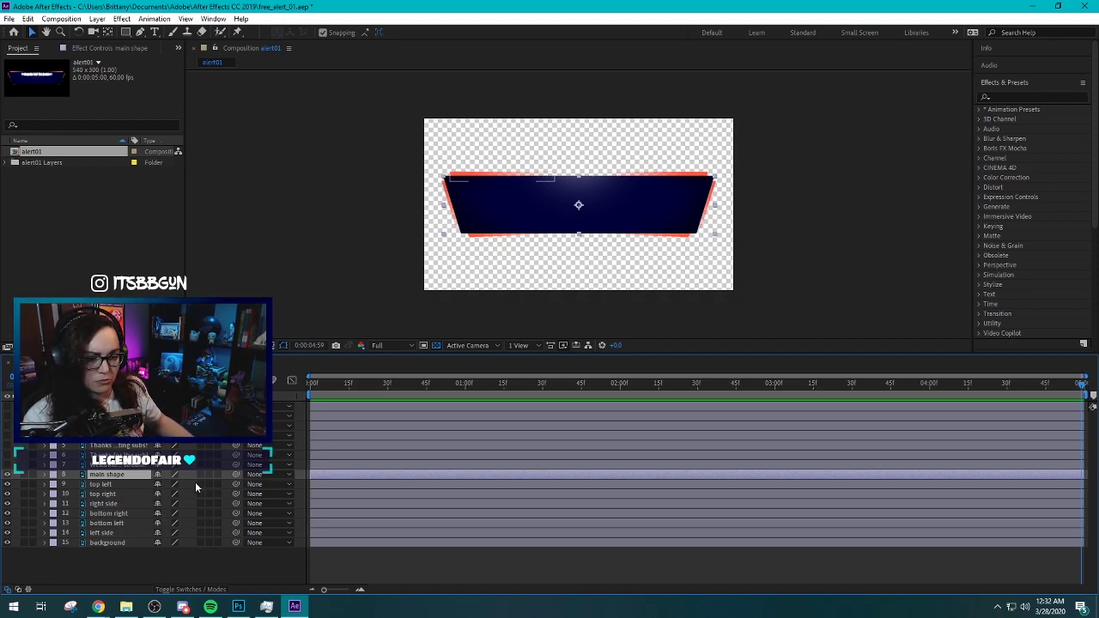
left_click(45, 474)
left_click(57, 484)
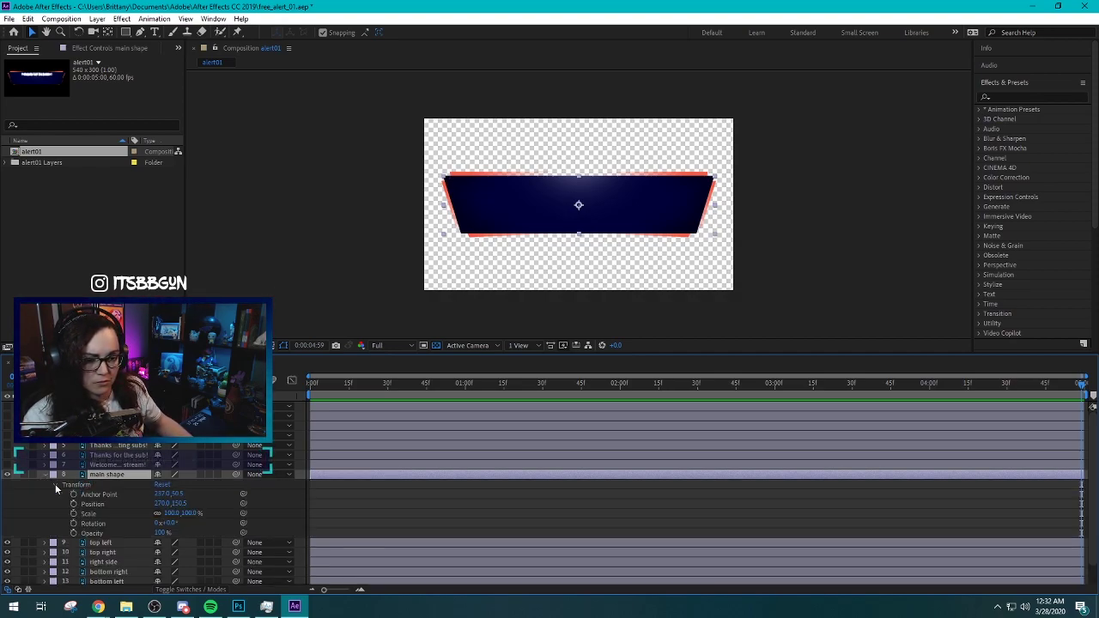
left_click(73, 533)
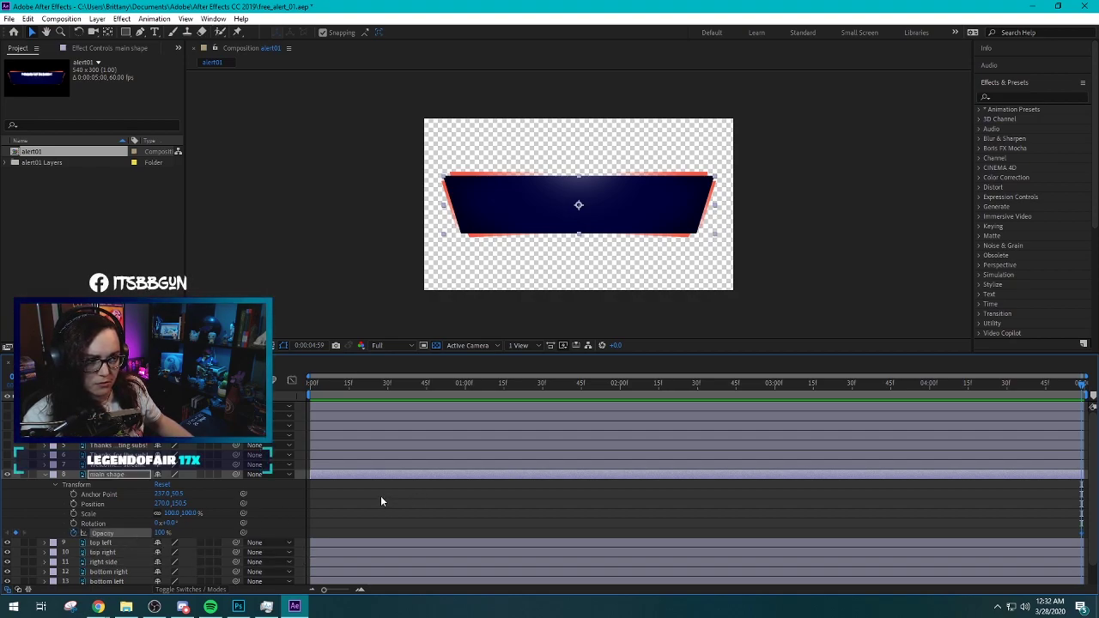
left_click(161, 533)
type("0")
key("Return")
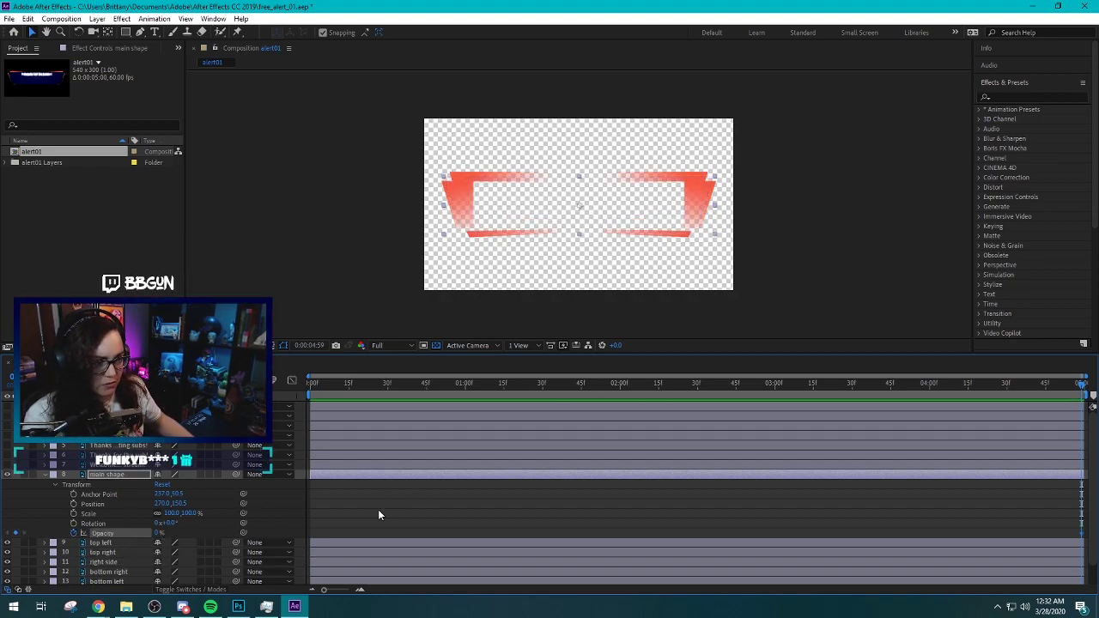
Move the main shape's 0% opacity keyframe to the timeline start, add a 100% keyframe at 30 frames and preview the fade-in
left_click(359, 384)
left_click_drag(1081, 533, 310, 535)
left_click_drag(365, 386, 310, 384)
left_click(156, 533)
type("100")
key("Return")
key("space")
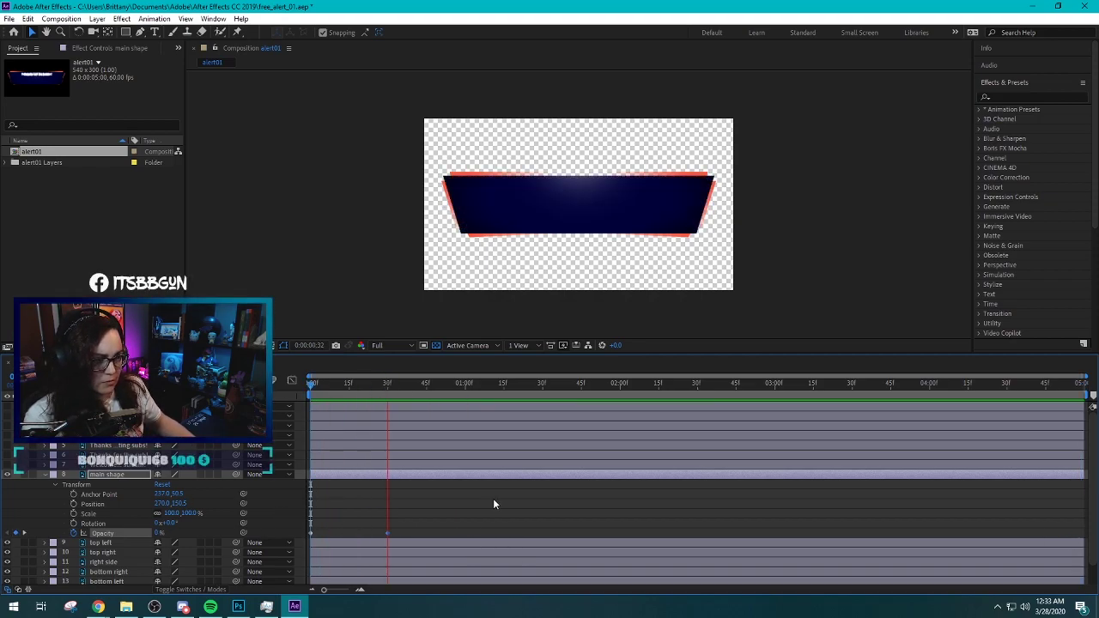
key("space")
Easy-ease the main shape's opacity keyframes and reshape their speed graph so the fade starts fast and slows towards the end
right_click(311, 533)
left_click(480, 451)
left_click(291, 381)
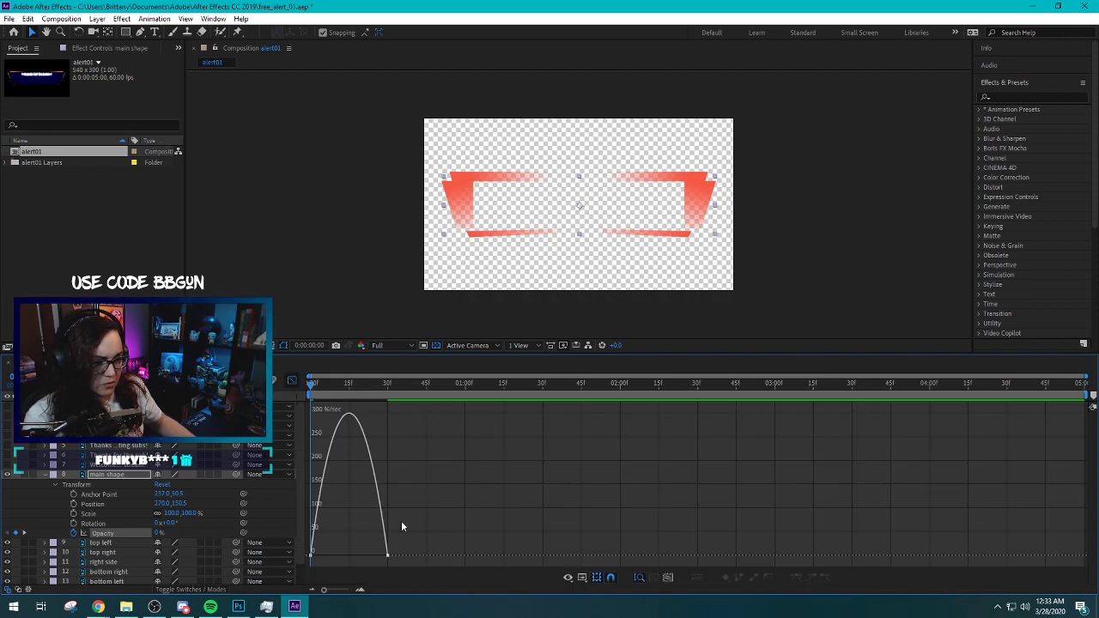
left_click_drag(387, 556, 315, 556)
key("ctrl+z")
mouse_move(361, 555)
left_mouse_down()
mouse_move(375, 556)
mouse_move(358, 556)
left_mouse_up()
mouse_move(327, 386)
left_mouse_down()
mouse_move(421, 383)
mouse_move(311, 386)
left_mouse_up()
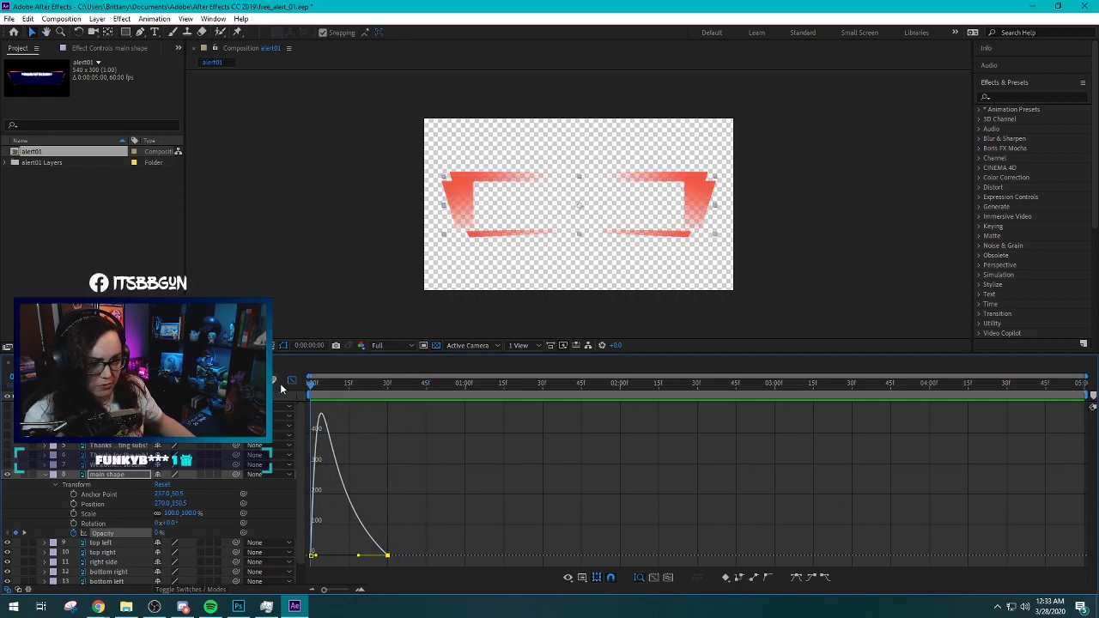
left_click(291, 381)
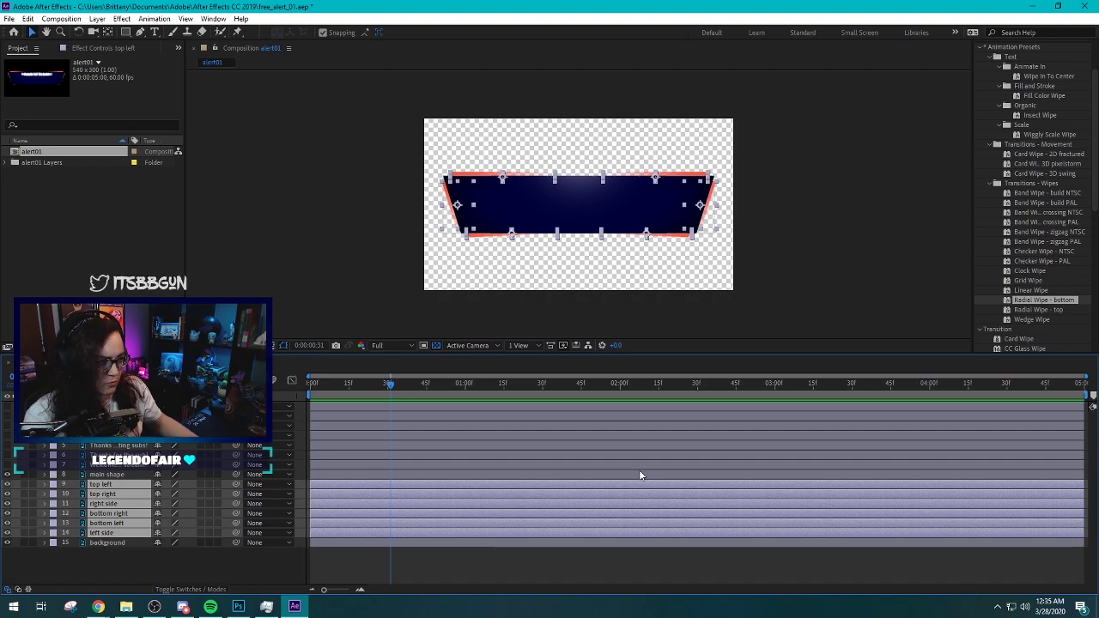
Arrange the border layers so the right-hand ones sit above the left-hand ones, and apply Linear Wipe to the top left layer
left_click(112, 494)
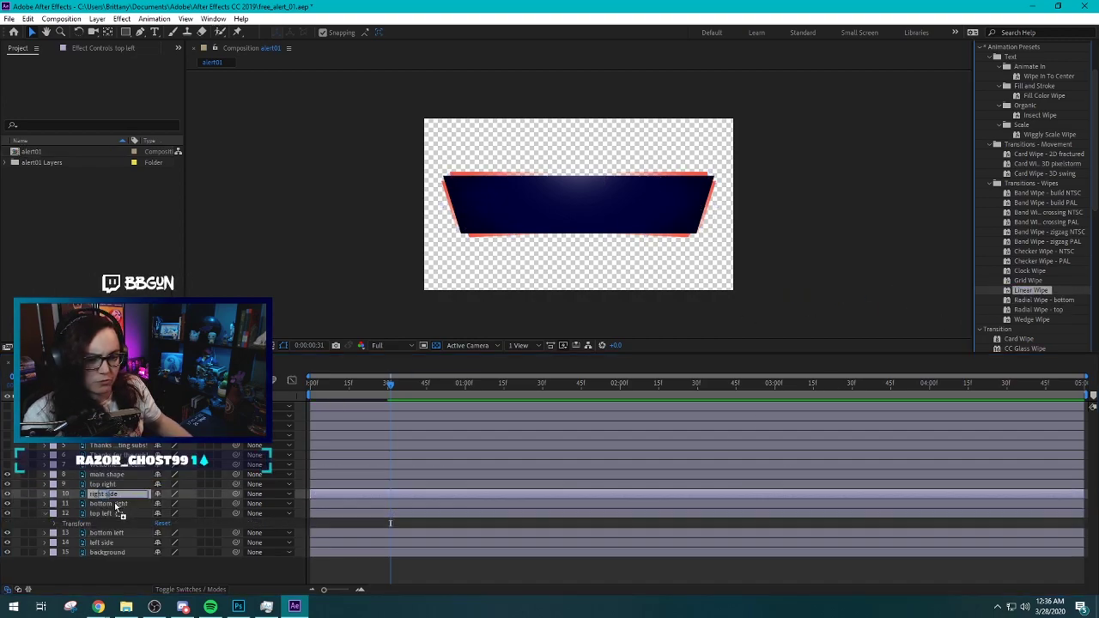
left_click(108, 514)
key("ctrl+v")
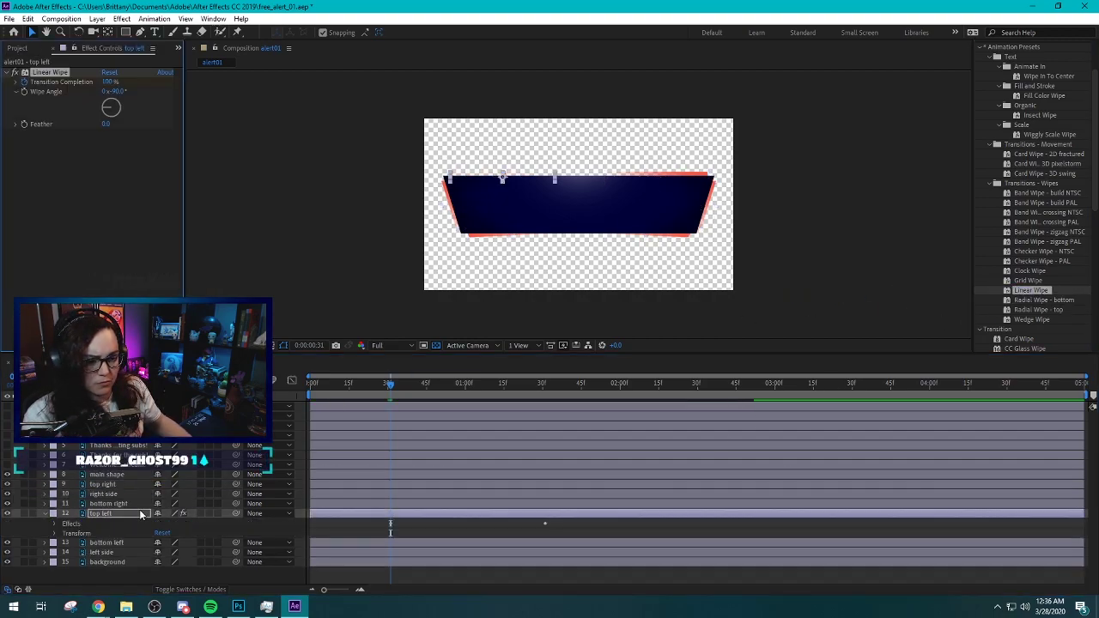
Set the Wipe Angle of the top left layer's Linear Wipe to 90°
left_click(54, 524)
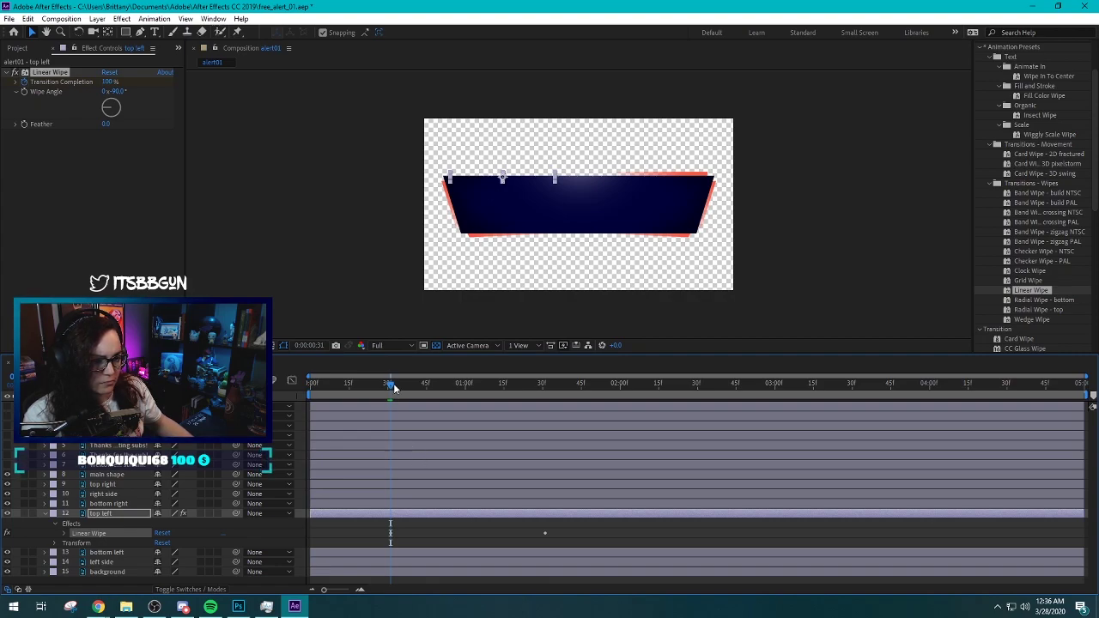
left_click_drag(429, 387, 389, 389)
left_click(66, 534)
scroll(178, 535, "down", 1)
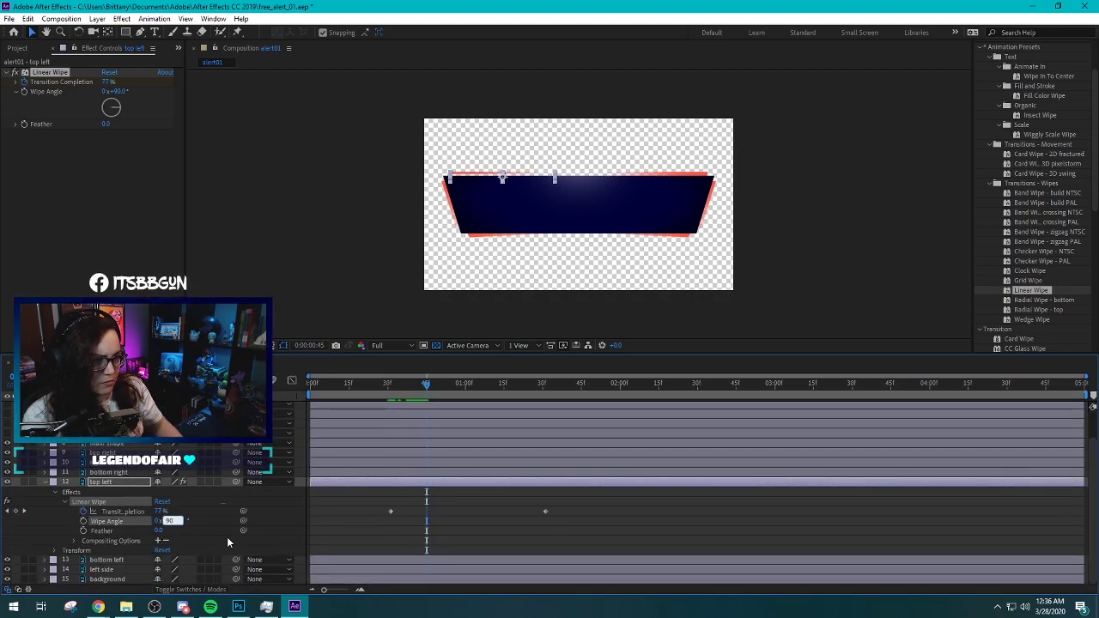
key("Return")
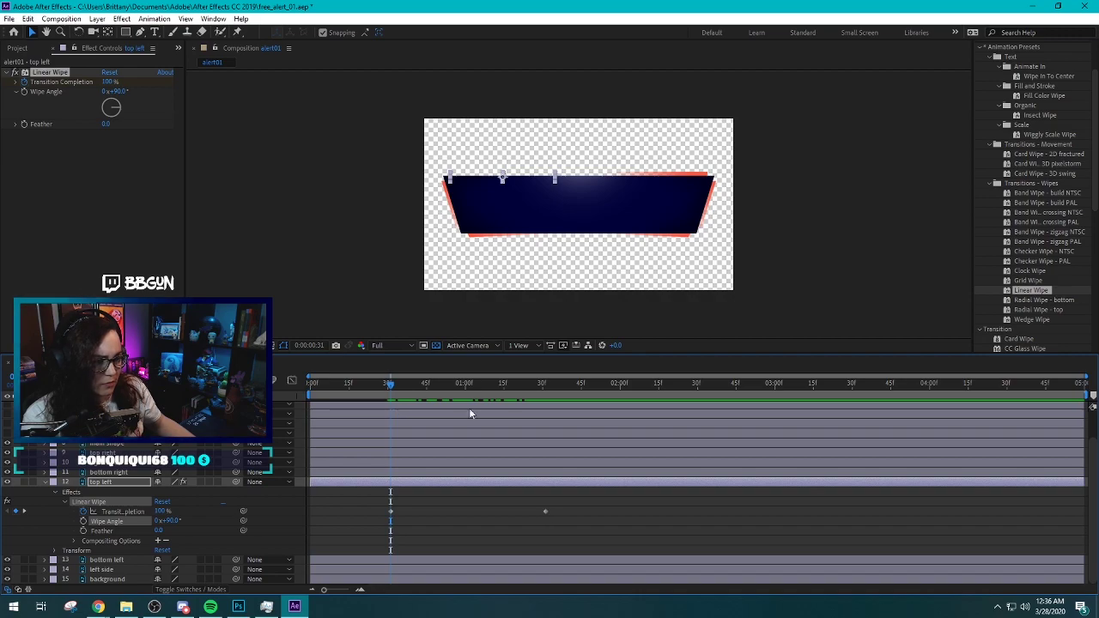
Move the top left layer's ending Transition Completion keyframe to the 1-second mark
left_click_drag(544, 511, 463, 512)
left_click(75, 541)
left_click(76, 541)
left_click(65, 501)
left_click(65, 533)
left_click(66, 502)
Copy the top left layer's Linear Wipe effect onto the bottom left layer and check its settings
left_click(90, 534)
key("ctrl+c")
left_click(102, 554)
key("ctrl+v")
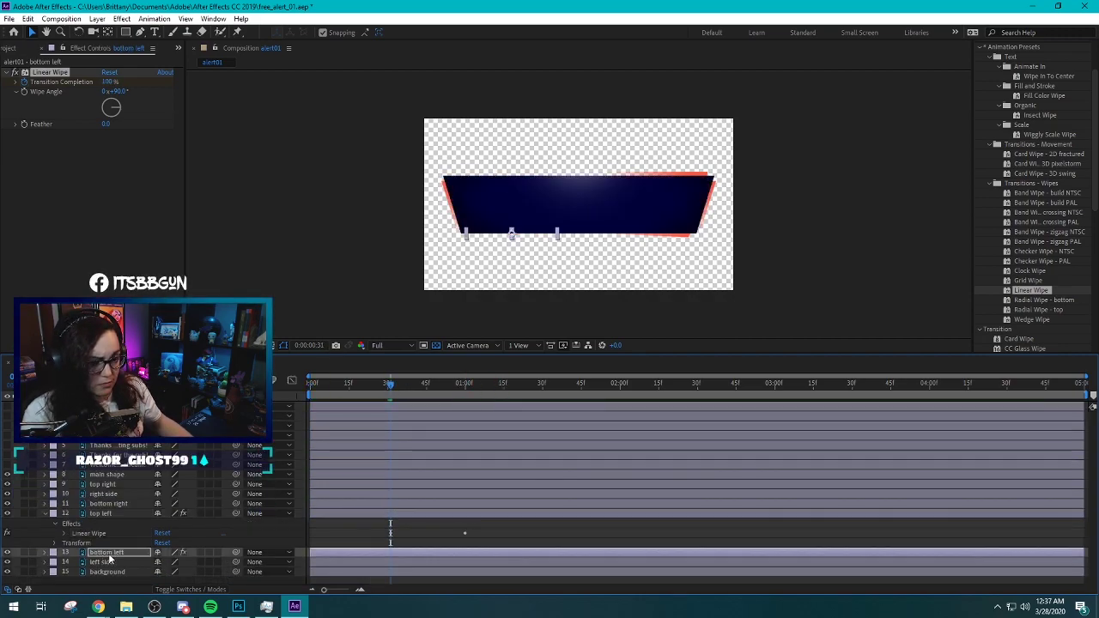
left_click(45, 552)
left_click(56, 550)
left_click(64, 552)
left_click_drag(391, 384, 379, 414)
Paste the copied Linear Wipe effect onto the left side layer and reveal its effects
left_click(56, 502)
left_click(56, 511)
left_click(118, 569)
key("ctrl+v")
left_click(46, 569)
left_click(56, 559)
left_click(102, 550)
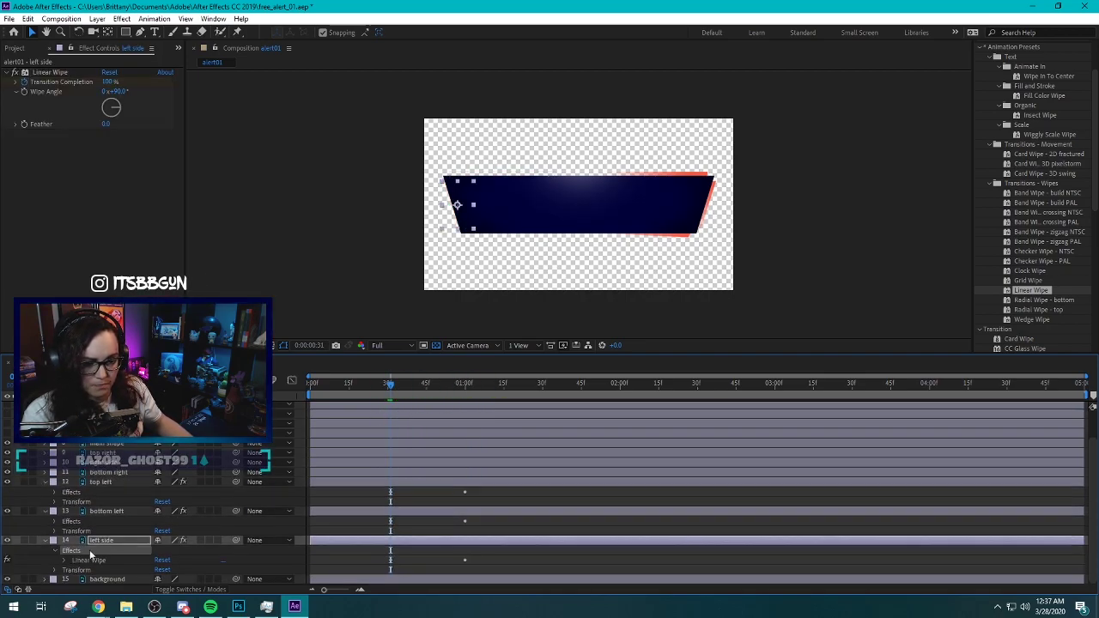
Set the Wipe Angle of the left side layer's Linear Wipe to 197.2°
left_click(64, 560)
left_click(450, 384)
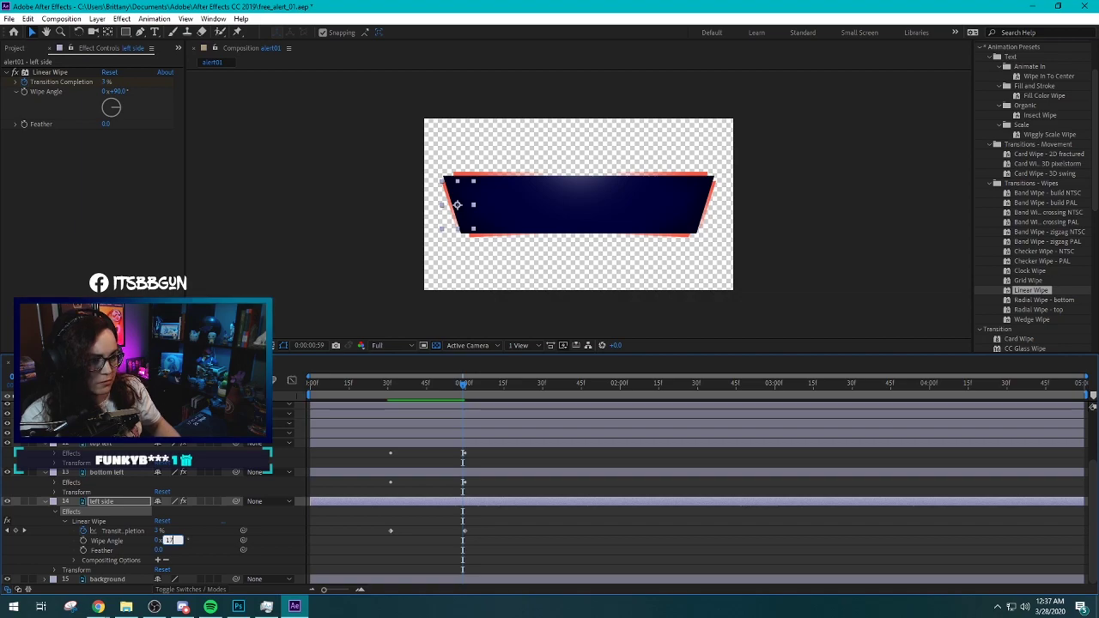
left_click(469, 384)
left_click_drag(421, 397, 449, 395)
left_click(170, 540)
key("Return")
mouse_move(364, 396)
left_mouse_down()
mouse_move(468, 407)
mouse_move(431, 409)
mouse_move(438, 392)
mouse_move(469, 393)
mouse_move(383, 394)
left_mouse_up()
left_click(494, 273)
left_click(103, 503)
key("ctrl+c")
left_click(103, 424)
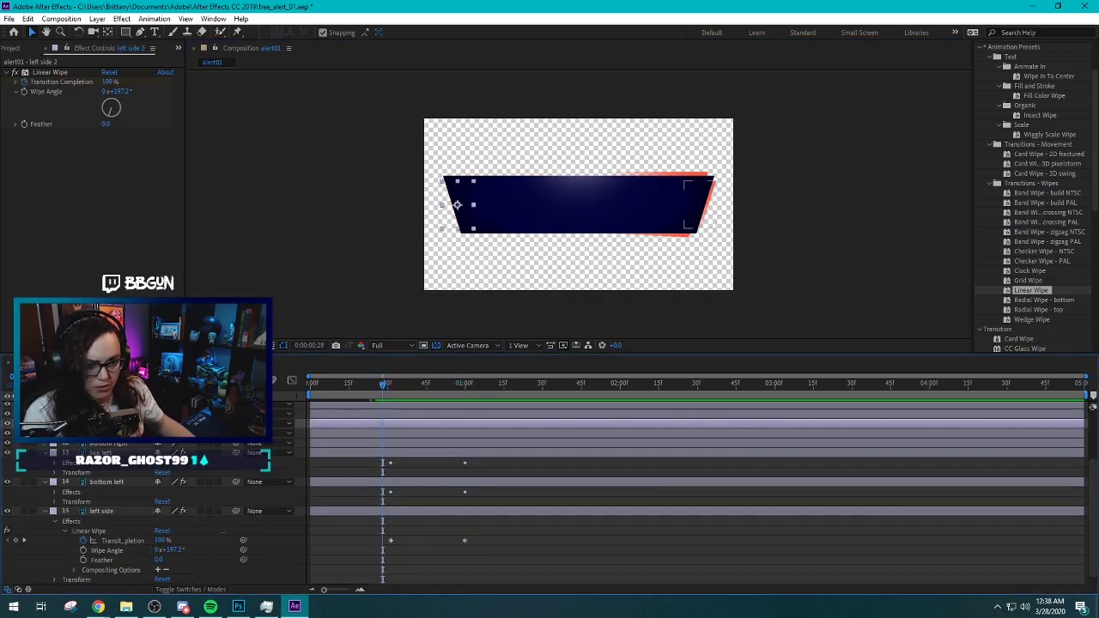
key("ctrl+v")
key("ctrl+z")
Copy the left side layer's Linear Wipe effect onto the right side layer
left_click(102, 521)
left_click(103, 423)
key("ctrl+v")
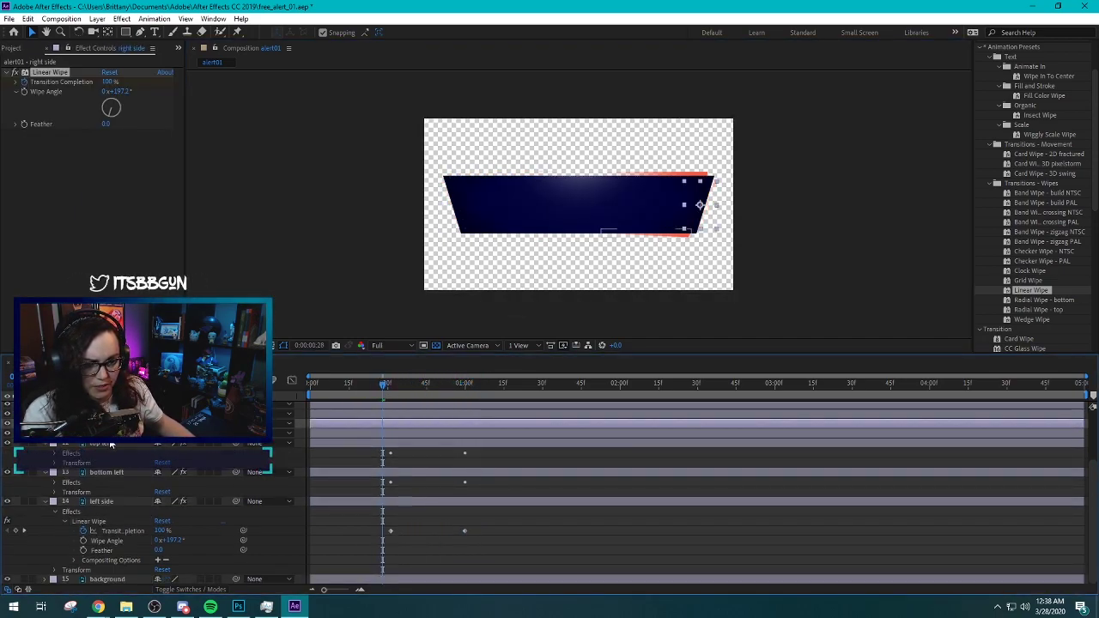
Copy the bottom left layer's Linear Wipe effect onto the bottom right layer
left_click(54, 482)
left_click(101, 492)
key("ctrl+c")
left_click(102, 443)
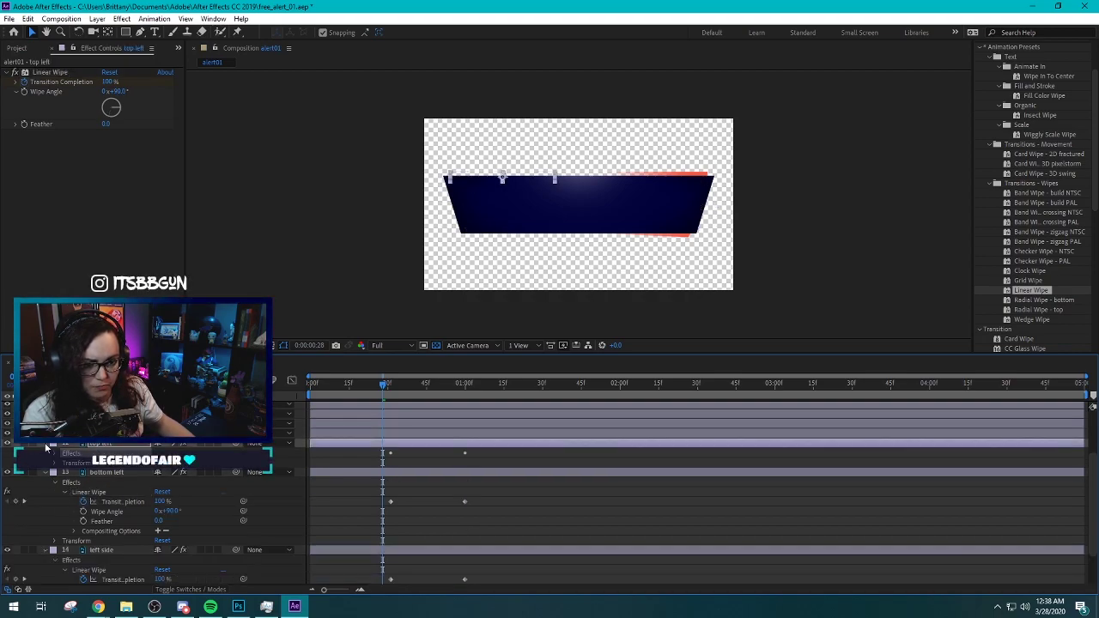
left_click(44, 442)
left_click(44, 452)
left_click(110, 472)
key("ctrl+v")
Set the Wipe Angle of the bottom right layer's Linear Wipe to -90°
left_click(64, 492)
left_click_drag(383, 386, 447, 396)
left_click(171, 512)
type("-90")
key("Return")
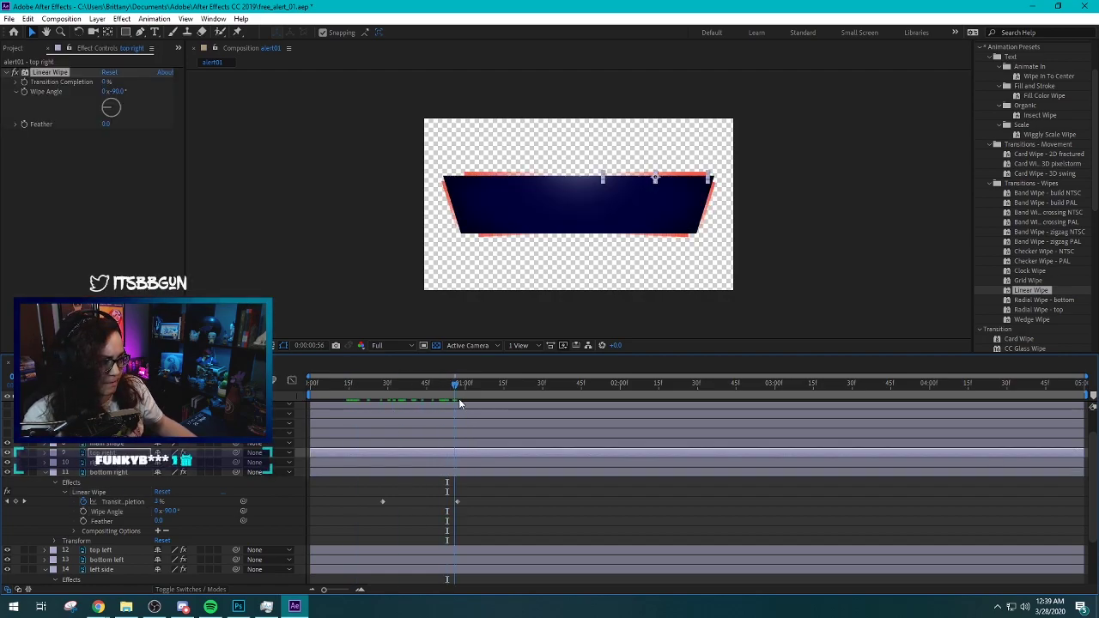
Copy the bottom right layer's Linear Wipe effect onto the top right layer
key("ctrl+Up")
key("ctrl+Up")
key("ctrl+v")
mouse_move(462, 390)
left_mouse_down()
mouse_move(383, 400)
mouse_move(482, 394)
left_mouse_up()
key("ctrl+z")
left_click(104, 503)
key("ctrl+c")
left_click(103, 453)
key("ctrl+v")
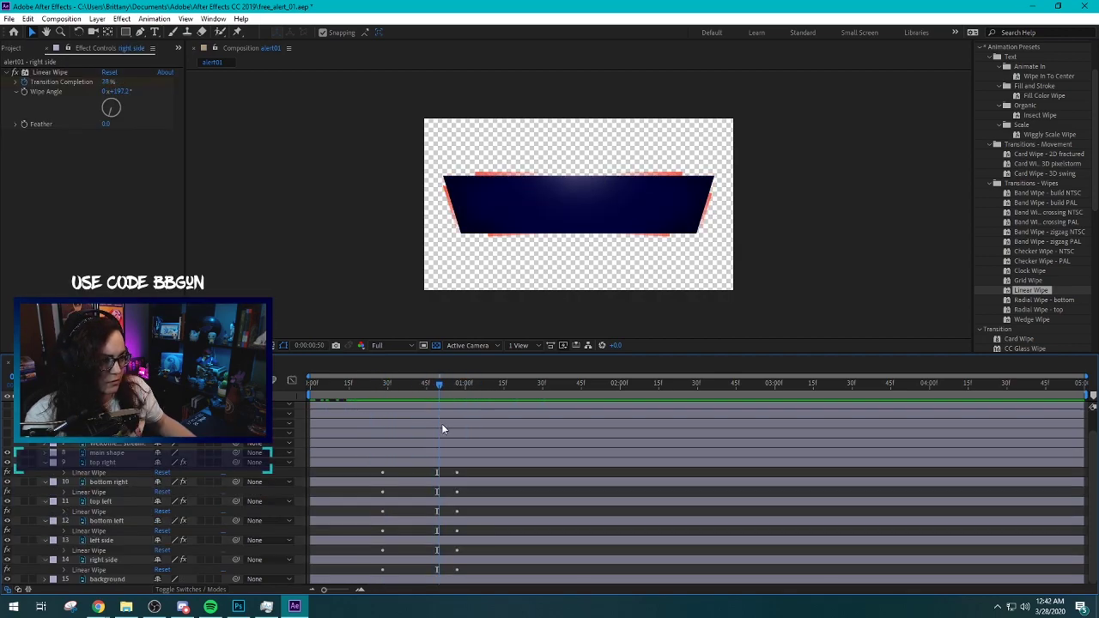
Preview the main shape and all red border wipes from the first frame
left_click_drag(441, 423, 305, 431)
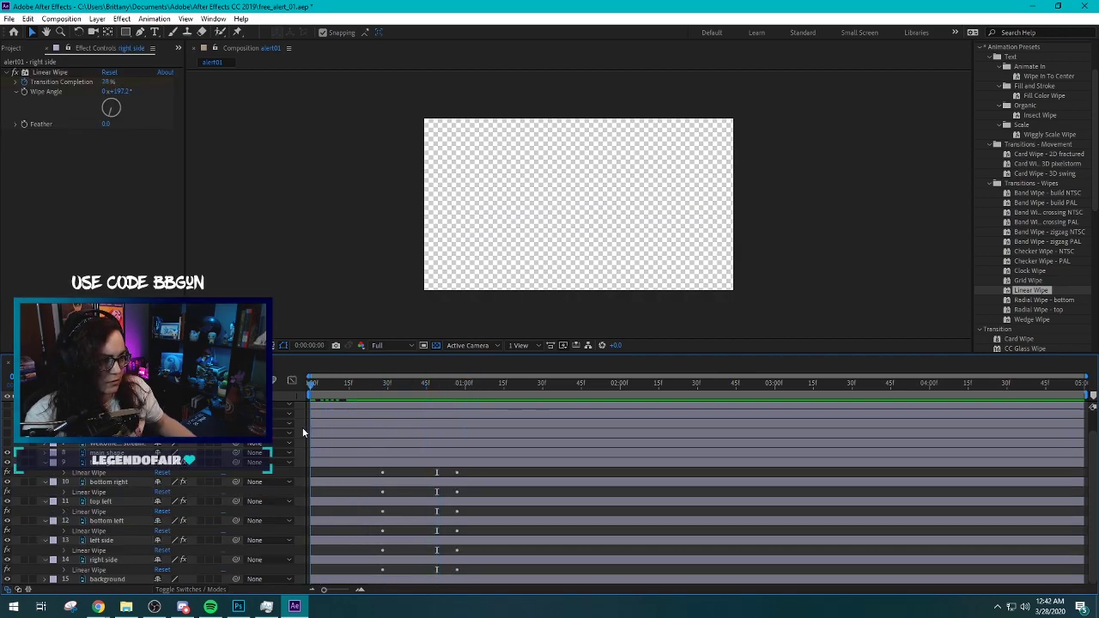
key("space")
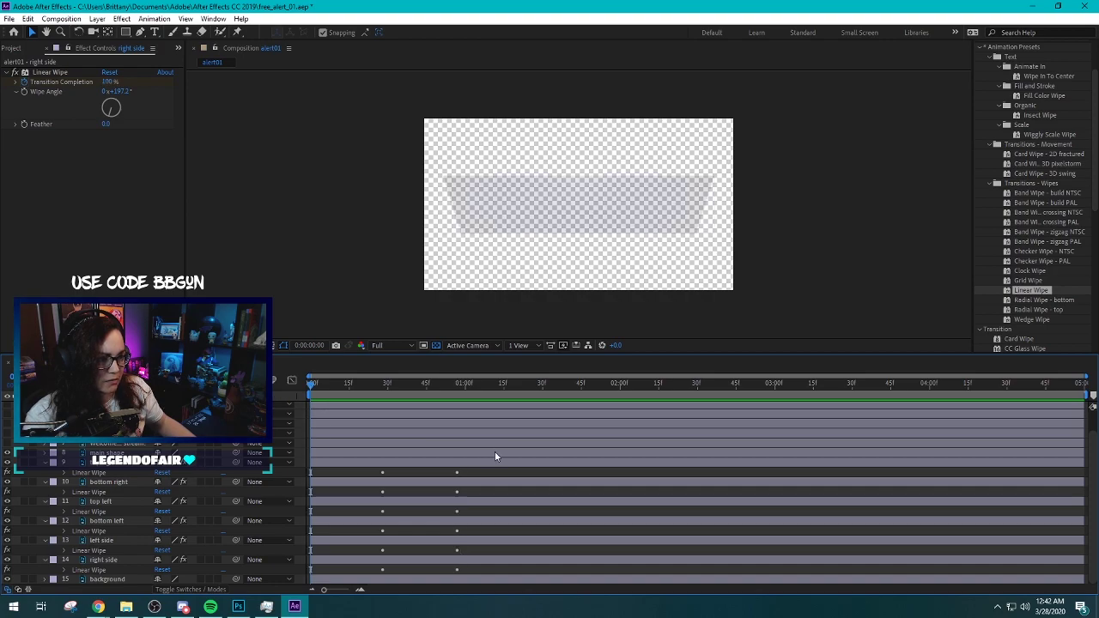
left_click(560, 397)
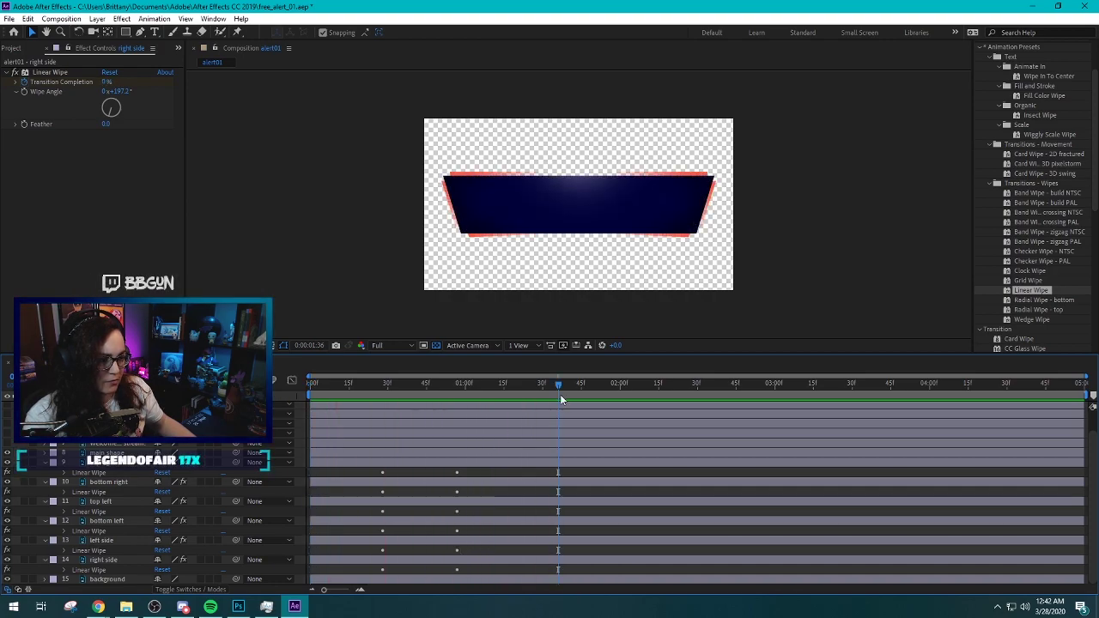
key("Home")
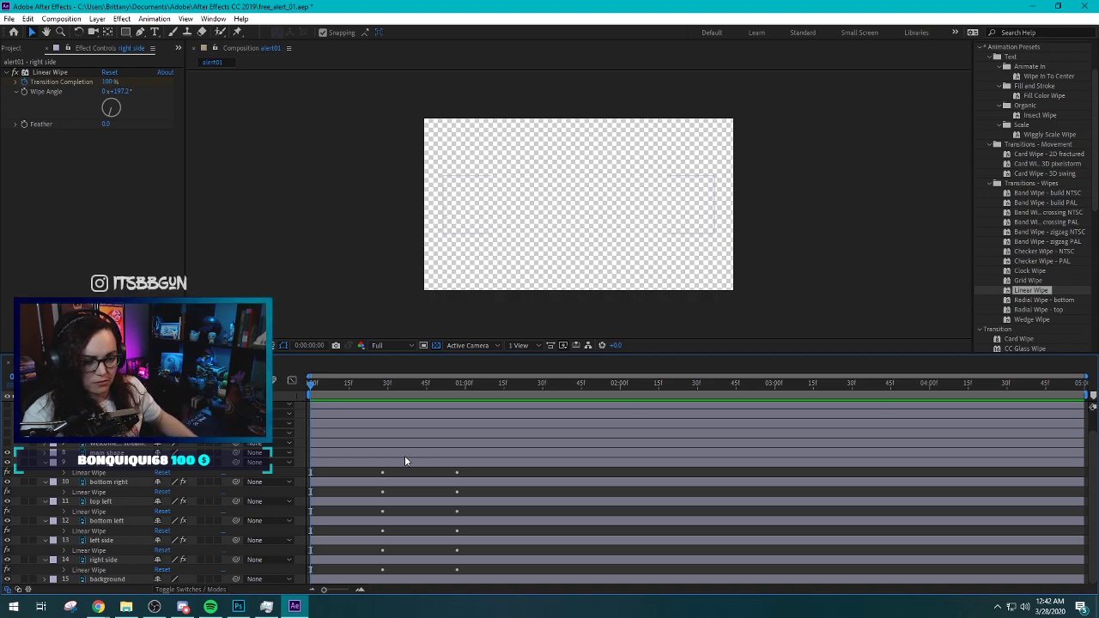
Animate the main shape's Position from Y 90.5 at the first frame to its original spot at 30 frames, and preview it
left_click(46, 452)
left_click(82, 483)
left_click(24, 512)
left_click(15, 482)
left_click(8, 482)
left_click_drag(178, 483, 127, 483)
key("space")
key("space")
key("space")
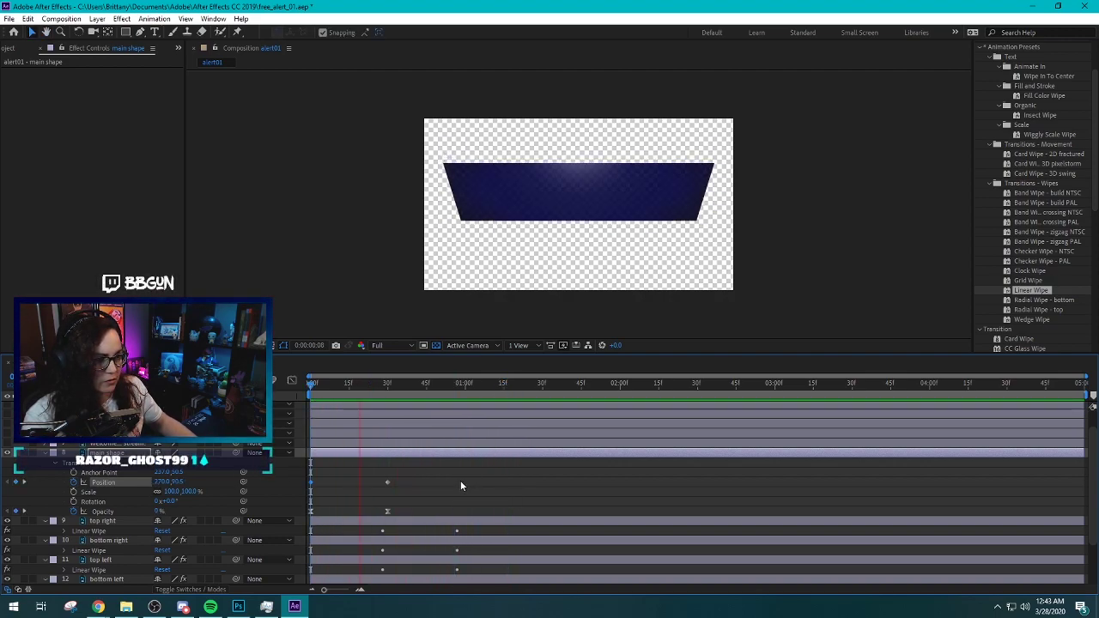
Apply Easy Ease to the main shape's Position keyframes
right_click(388, 481)
mouse_move(464, 472)
left_click(558, 511)
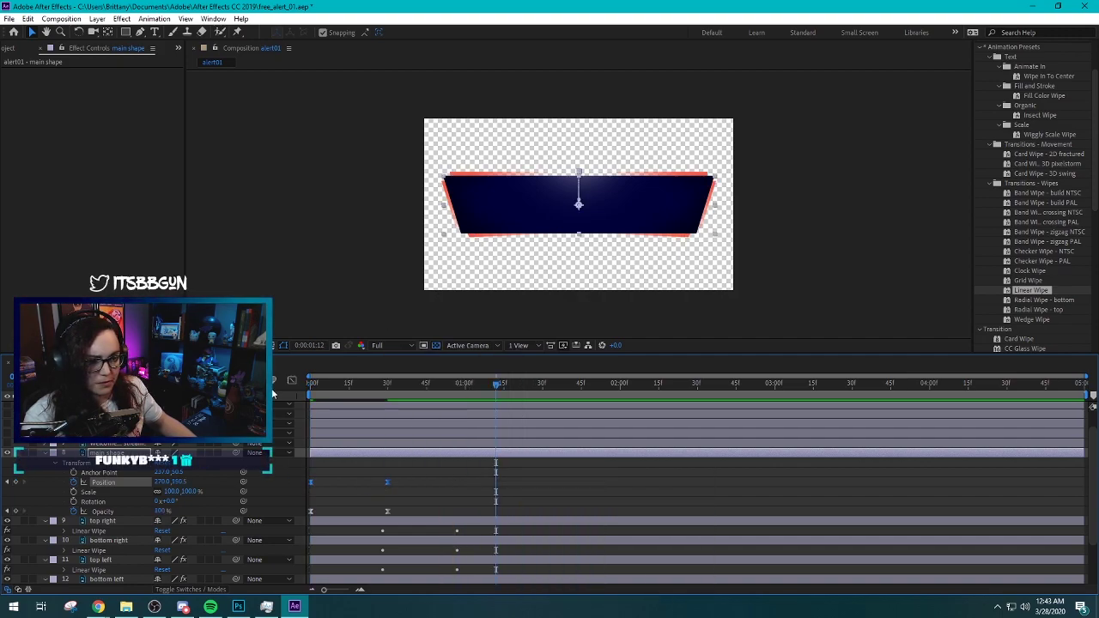
Raise the influence of the main shape's ending Position keyframe to 100% in the speed graph and preview the motion
left_click(291, 382)
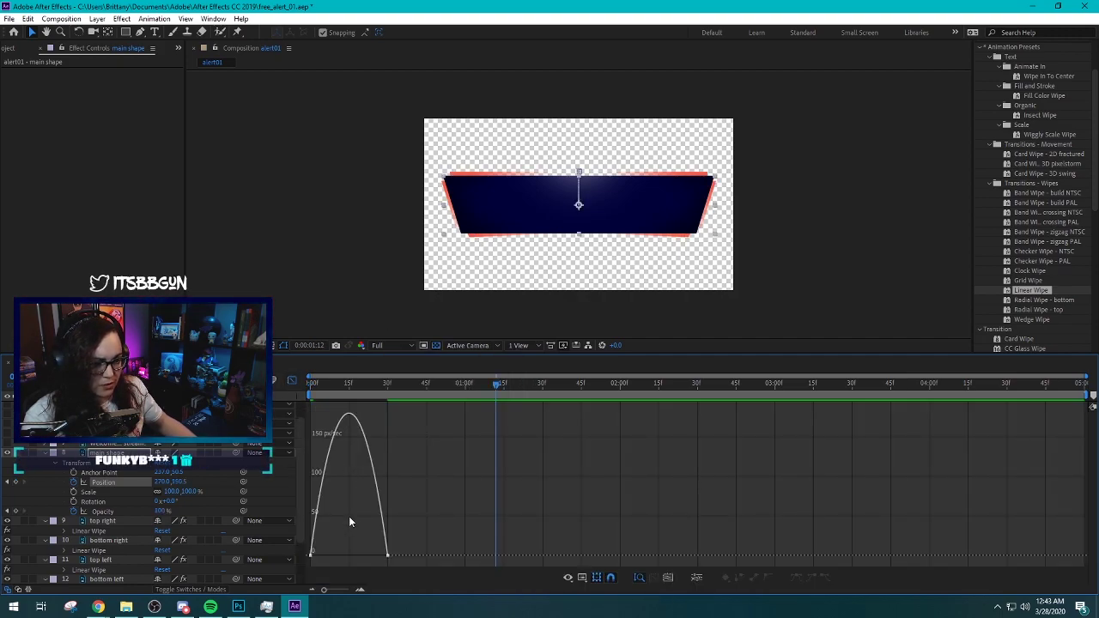
left_click(387, 551)
left_click_drag(375, 552, 345, 554)
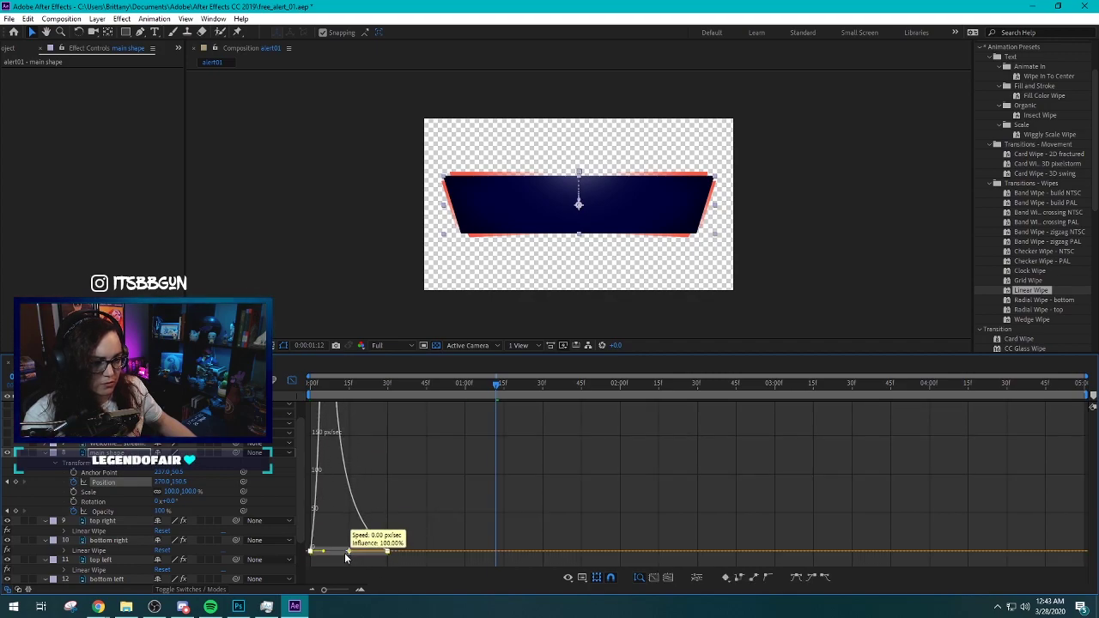
key("Home")
key("space")
left_click_drag(425, 382, 413, 417)
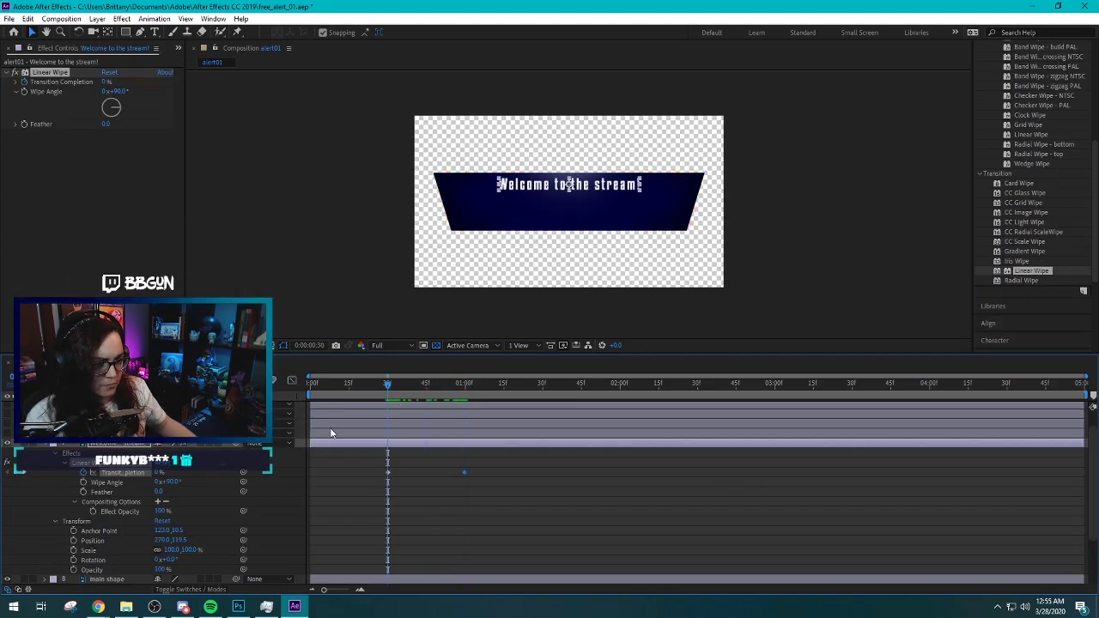
Delete the Transition Completion keyframes of the Linear Wipe on the "Welcome to the stream!" text layer
left_click_drag(384, 403, 467, 407)
left_click_drag(477, 477, 381, 484)
key("Delete")
Preview the welcome text's wipe together with the banner animation from the first frame
left_click_drag(466, 386, 294, 422)
key("space")
left_click(546, 385)
key("Home")
key("space")
key("space")
key("Home")
key("space")
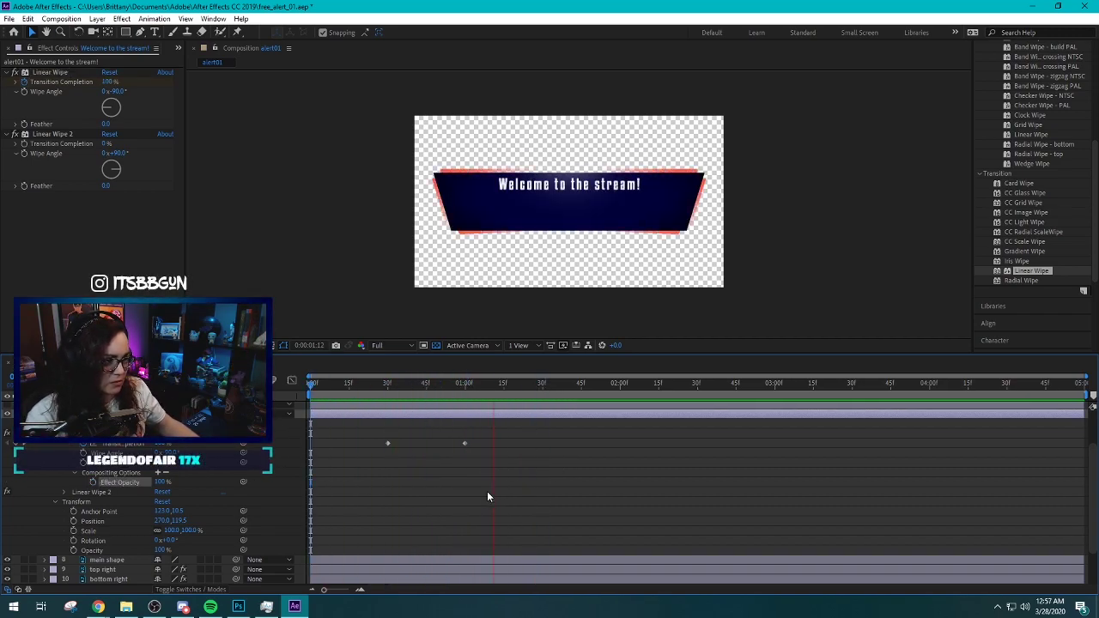
key("space")
left_click_drag(527, 384, 486, 438)
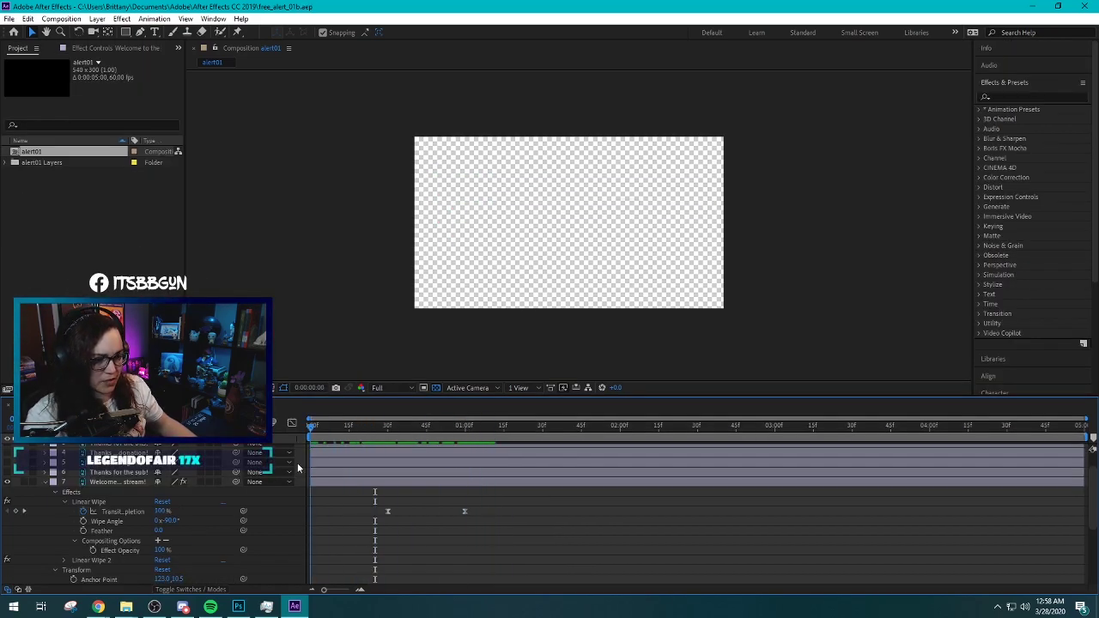
Set the Feather of the welcome text's first Linear Wipe to 25 and preview the softened edge
left_click_drag(313, 428, 411, 427)
left_click_drag(159, 531, 173, 529)
key("space")
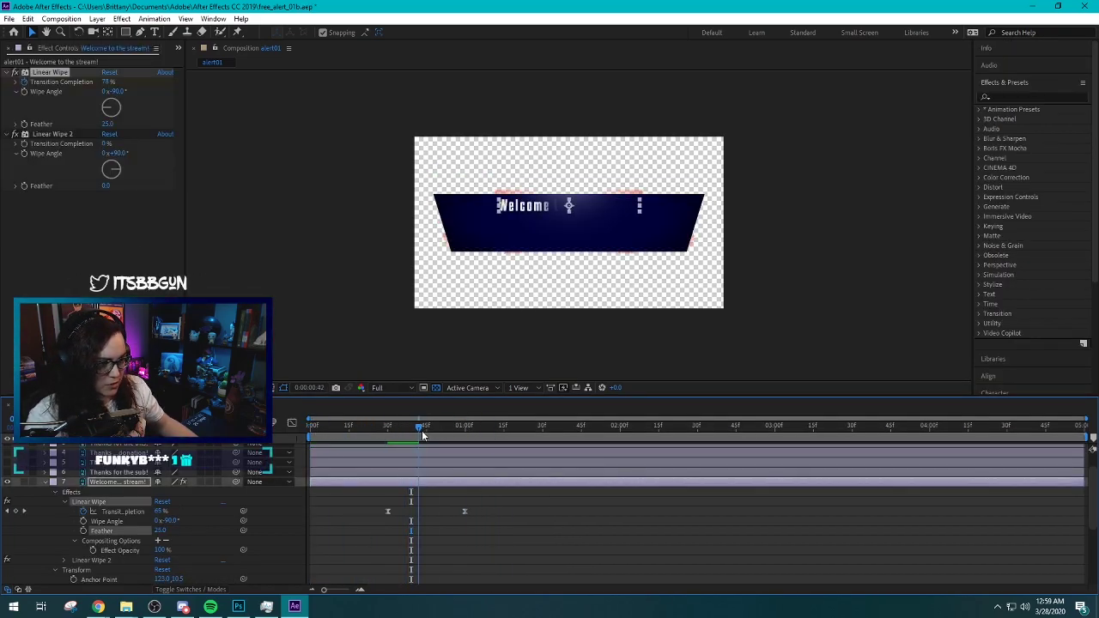
Reshape the speed graph of the welcome text's Transition Completion by lengthening the first keyframe's ease handle for a slower start
left_click(292, 424)
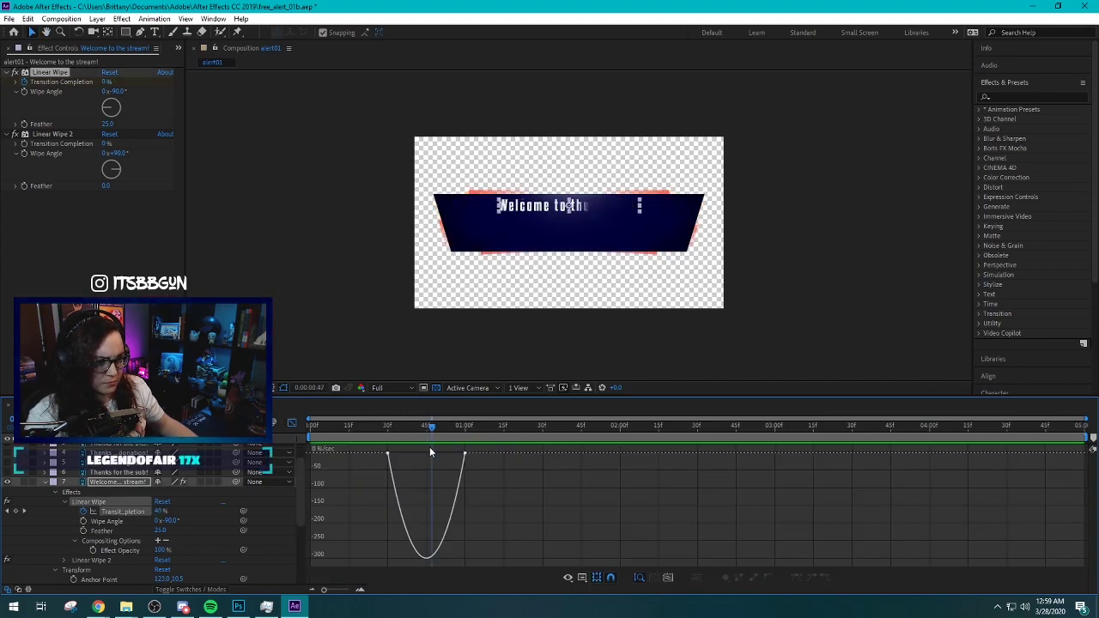
left_click(421, 461)
key("space")
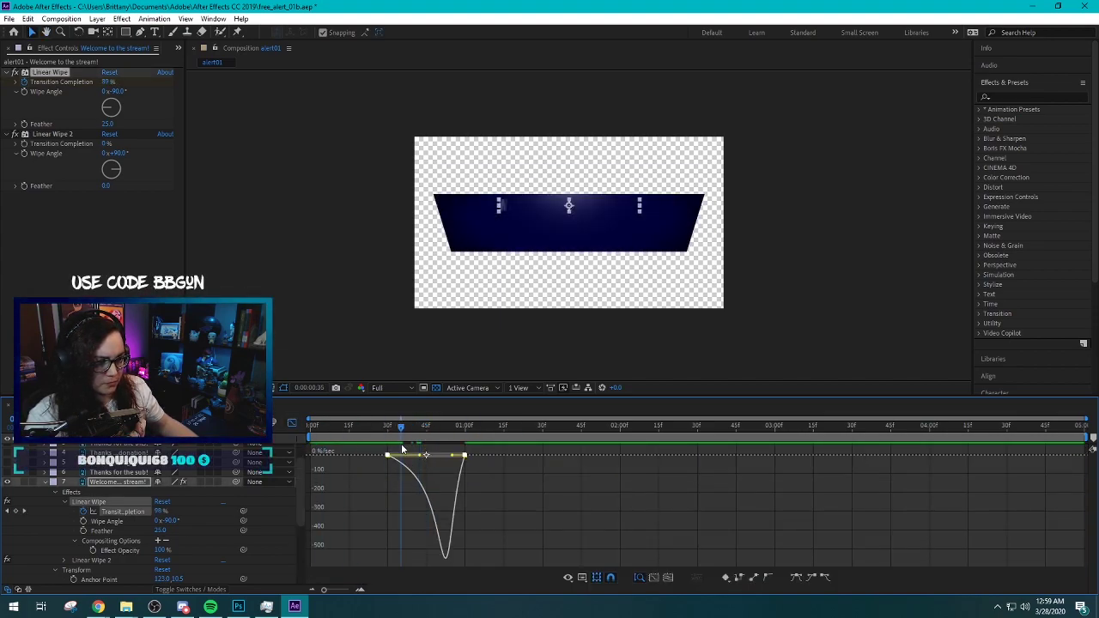
left_click(292, 423)
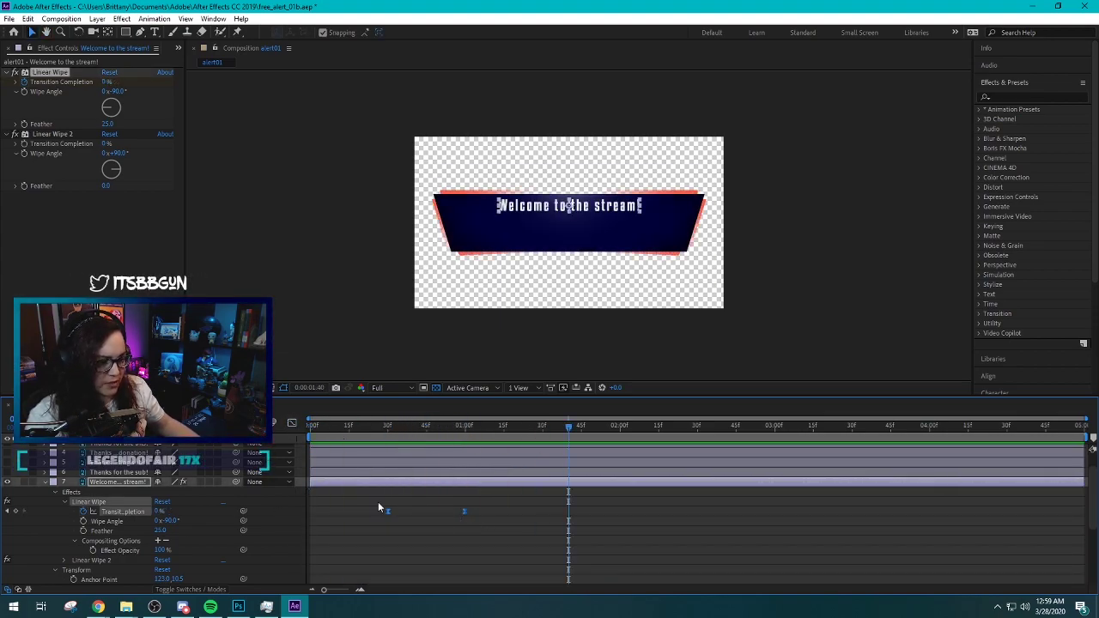
left_click(292, 423)
left_click_drag(414, 459, 415, 459)
left_click_drag(569, 426, 304, 426)
left_click(292, 423)
Collapse the welcome text layer and play the whole banner animation repeatedly to judge the text wipe's timing
left_click(46, 481)
key("space")
key("space")
left_click_drag(653, 427, 305, 429)
key("space")
key("space")
left_click_drag(885, 427, 307, 429)
key("space")
key("space")
left_click_drag(624, 427, 307, 430)
key("space")
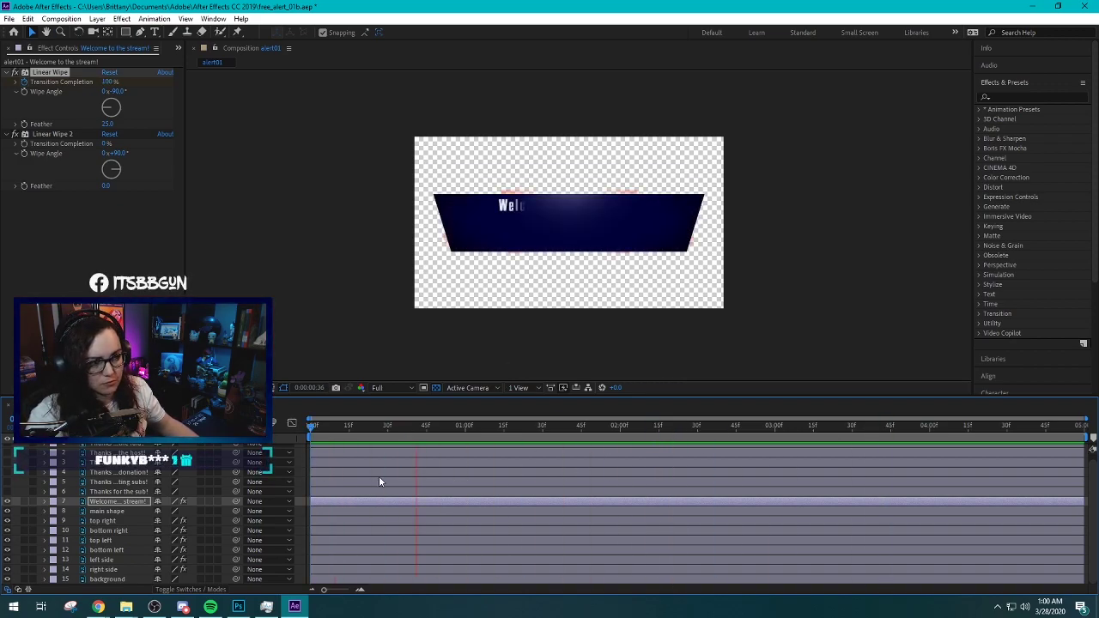
key("space")
left_click_drag(659, 427, 584, 487)
Expand the welcome text layer's effects and remove its extra Linear Wipe 2 effect
left_click(44, 501)
left_click(64, 469)
left_click(54, 488)
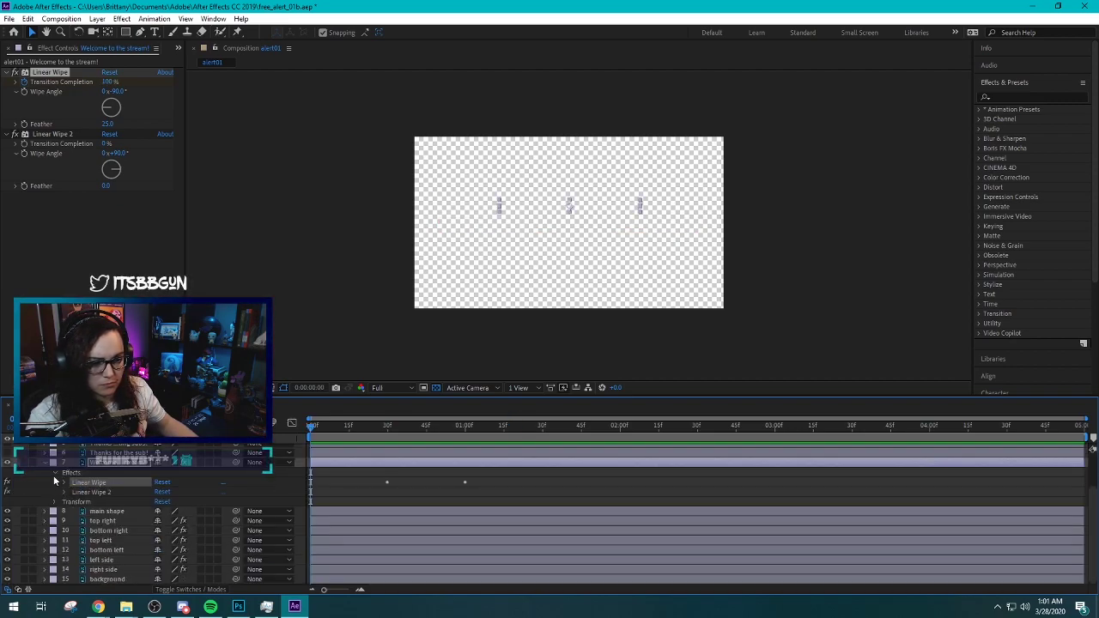
scroll(56, 486, "up", 1)
left_click_drag(311, 427, 417, 468)
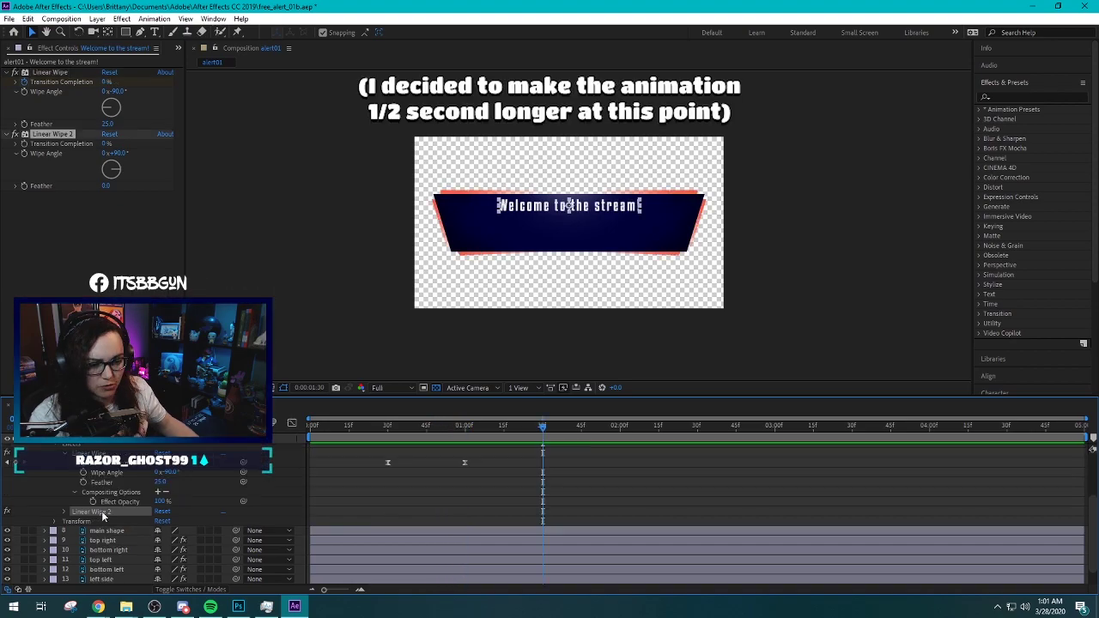
left_click_drag(534, 429, 429, 429)
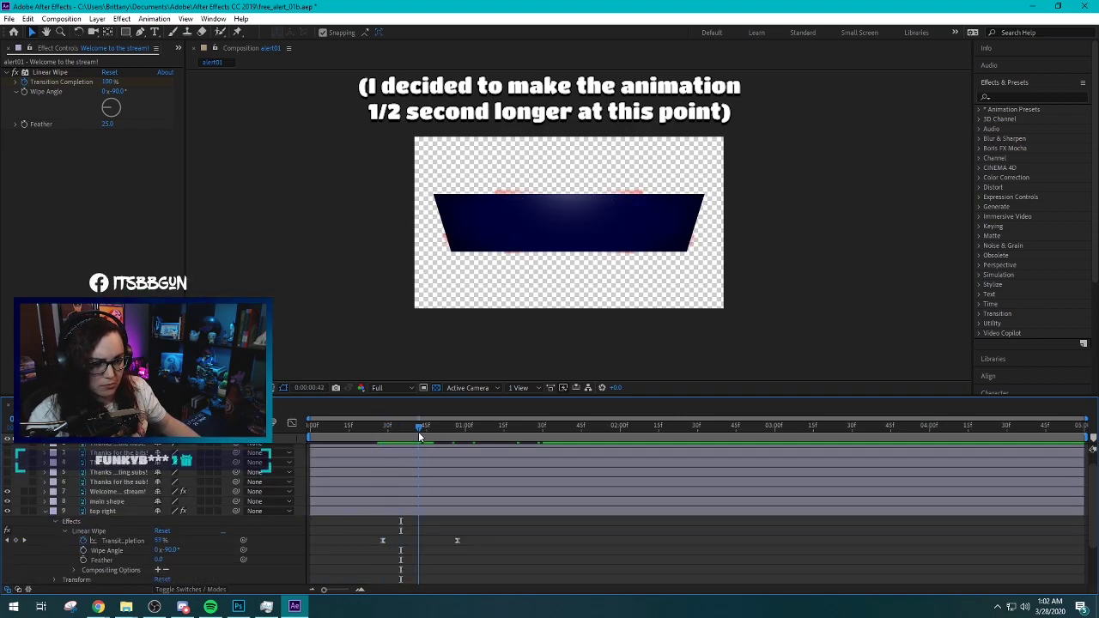
Move the ending Linear Wipe keyframes of the top and bottom border layers to 1:00
left_click_drag(418, 437, 466, 471)
scroll(456, 468, "down", 5)
left_click(458, 501)
left_click(44, 549)
scroll(48, 558, "down", 3)
left_click(45, 559)
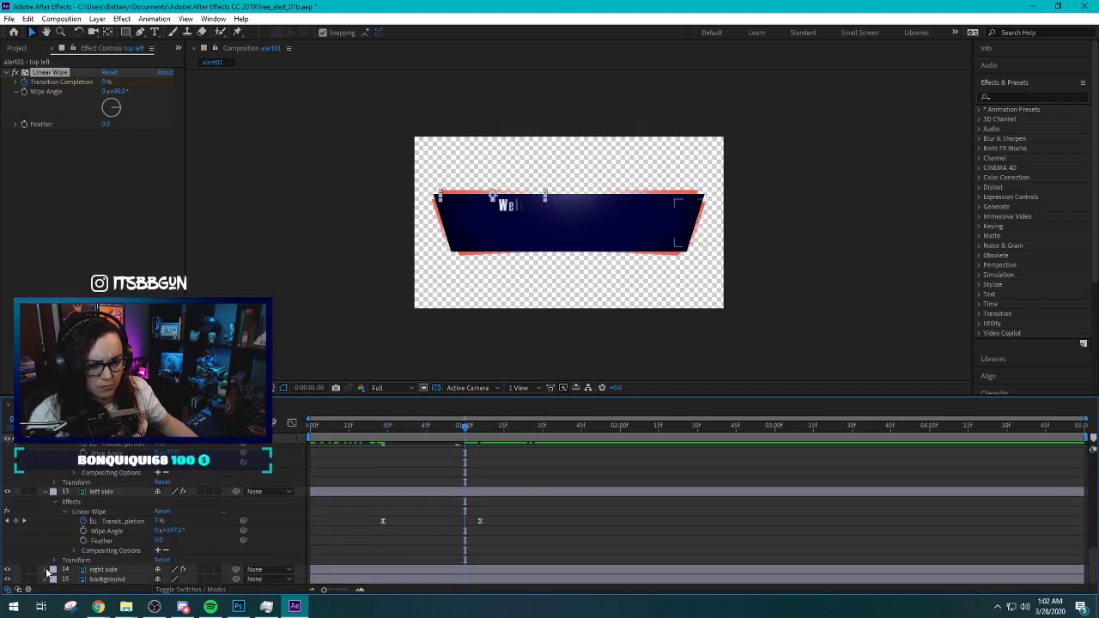
scroll(497, 529, "up", 2)
scroll(496, 526, "up", 2)
left_click_drag(458, 550, 465, 546)
Delay the ending Linear Wipe keyframes of the left side and right side layers to about 1:10
left_click_drag(465, 427, 475, 537)
scroll(490, 498, "down", 5)
left_click_drag(480, 530, 488, 530)
left_click_drag(486, 427, 480, 537)
scroll(430, 199, "up", 2)
left_click_drag(487, 530, 490, 531)
left_click_drag(464, 428, 463, 452)
Move the starting Transition Completion keyframe of the welcome text's wipe to about frame 53
scroll(429, 507, "up", 8)
left_click(44, 502)
mouse_move(426, 530)
left_mouse_down()
mouse_move(459, 533)
mouse_move(447, 531)
left_mouse_up()
left_click_drag(463, 427, 526, 471)
left_click(45, 502)
Preview the retimed border and text animation from the first frame
scroll(69, 502, "down", 4)
scroll(429, 231, "down", 2)
key("Home")
key("space")
key("space")
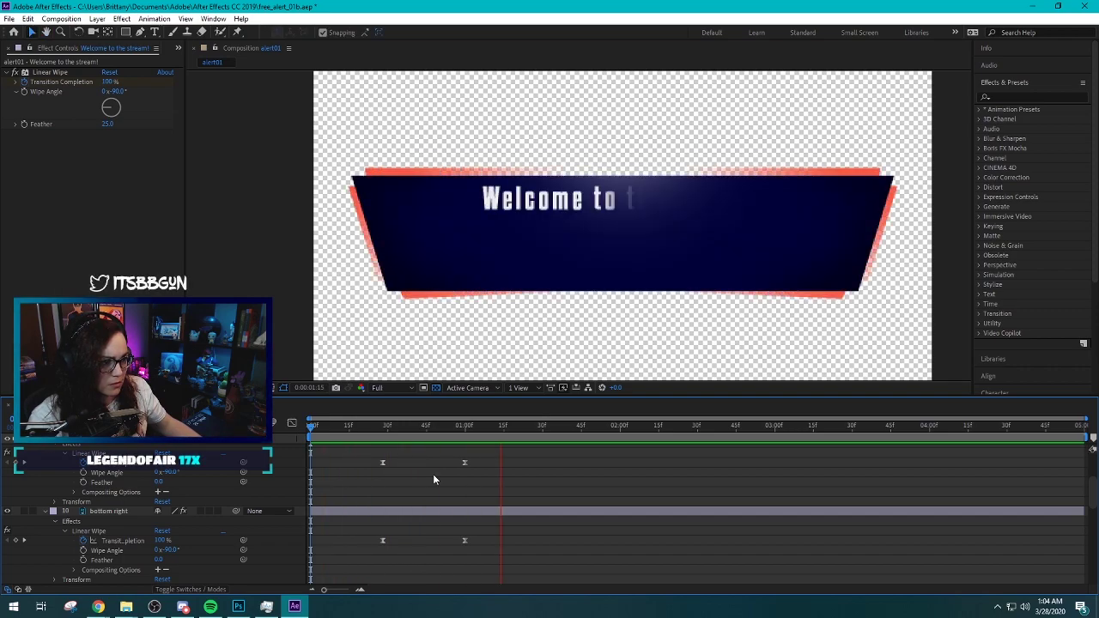
key("space")
key("space")
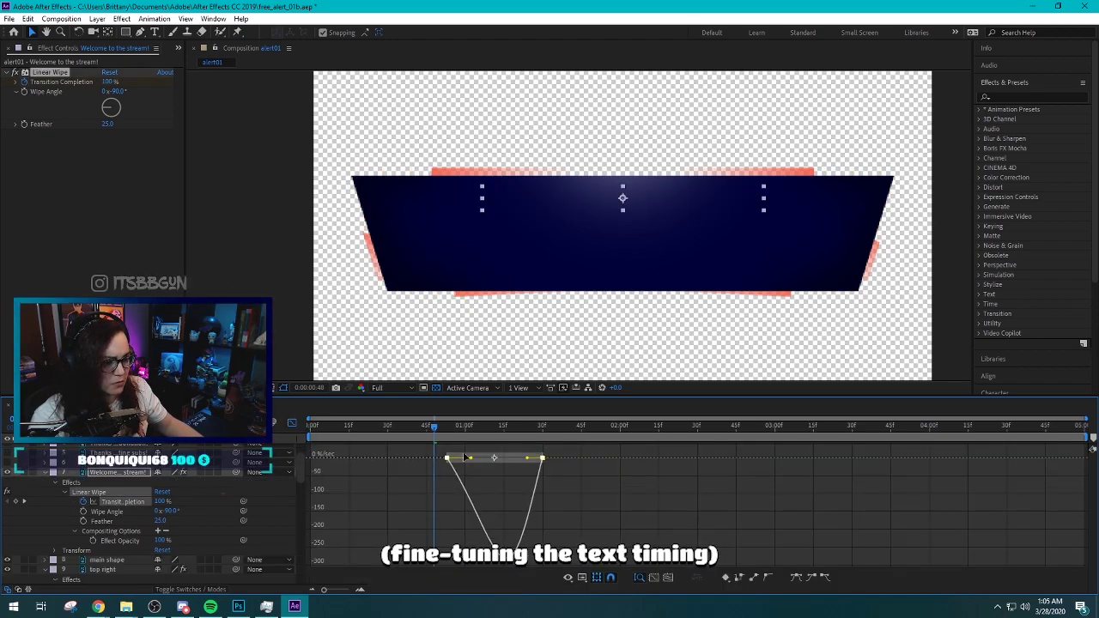
Return from the speed graph to the layer timeline and check the welcome text's reveal timing by scrubbing and playing it
left_click_drag(435, 427, 551, 490)
left_click_drag(44, 472, 44, 540)
key("shift+F3")
left_click(493, 426)
left_click_drag(517, 446, 466, 437)
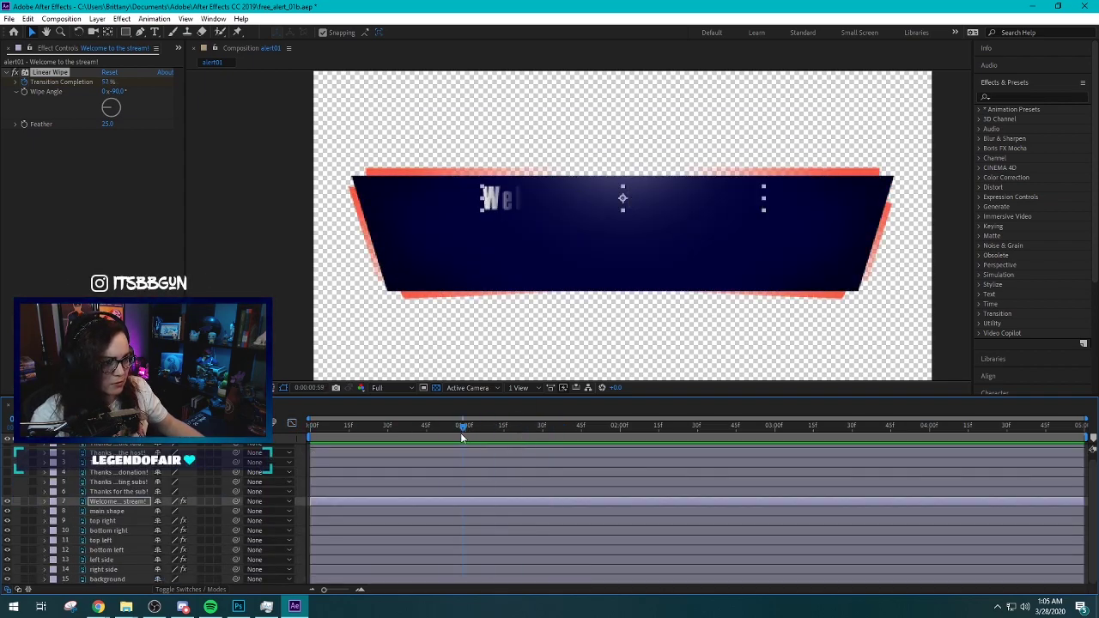
key("Home")
key("space")
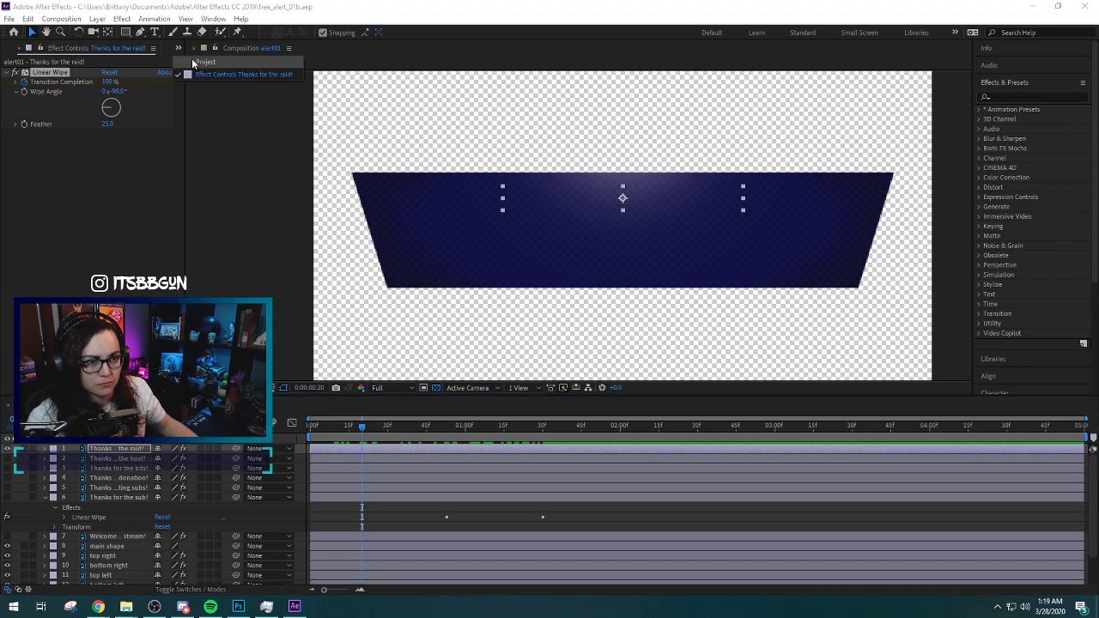
Create a new composition named alert
left_click(17, 48)
right_click(100, 219)
left_click(129, 227)
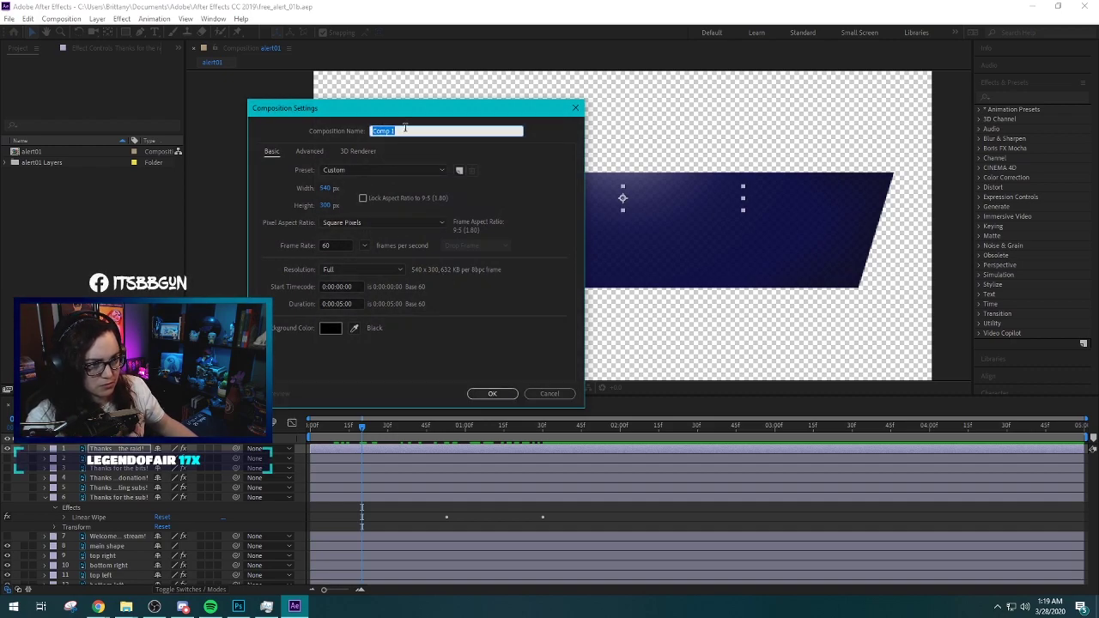
type("alert")
key("Return")
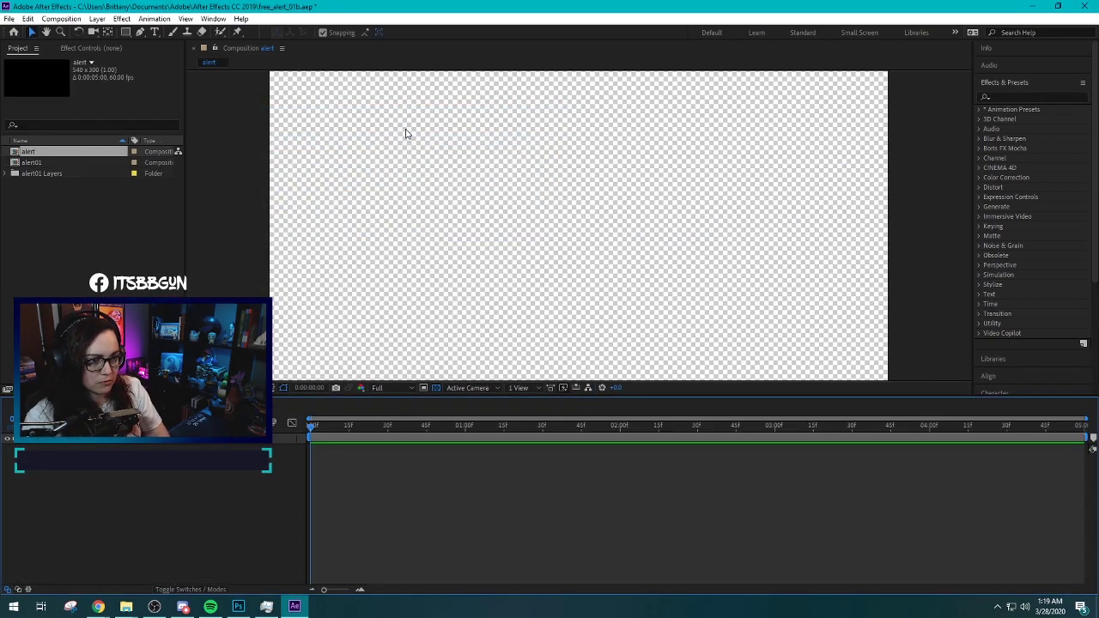
Add the alert01 composition as a layer in the alert composition and play it back
left_click(41, 162)
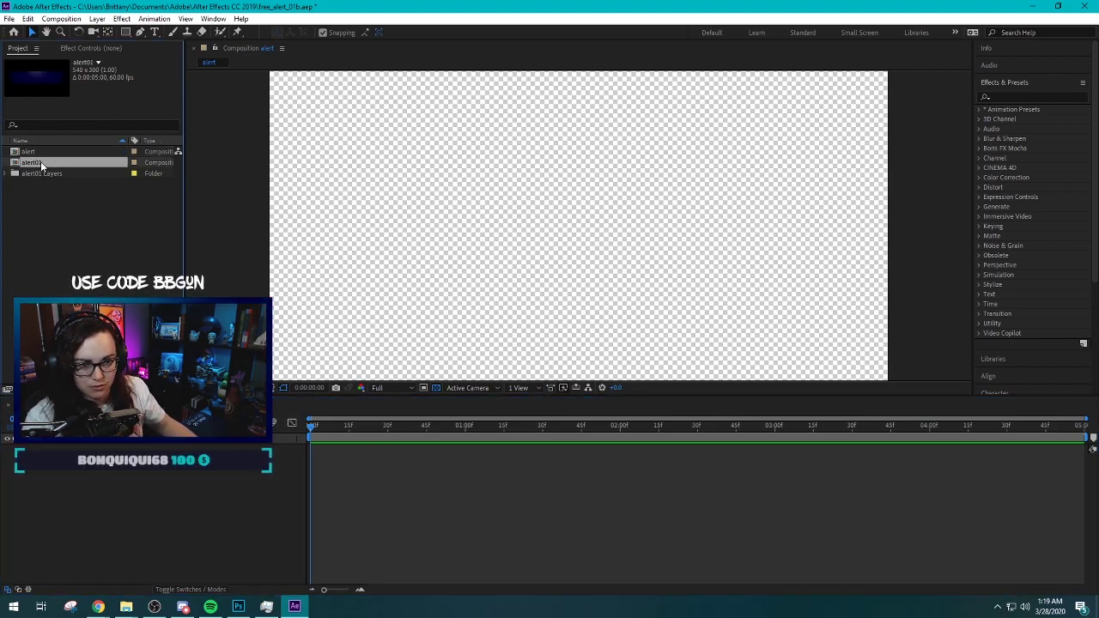
left_click_drag(42, 162, 86, 487)
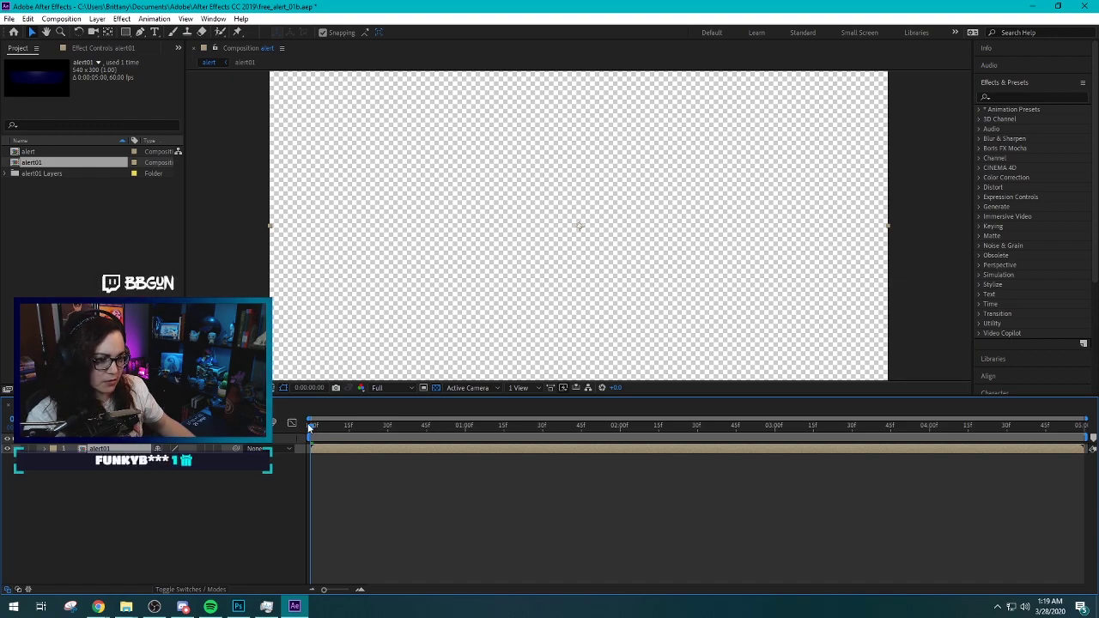
key("space")
Keyframe the alert01 layer's Opacity to fade out from 100% at 4:30 to the last frame
left_click_drag(373, 442, 1008, 505)
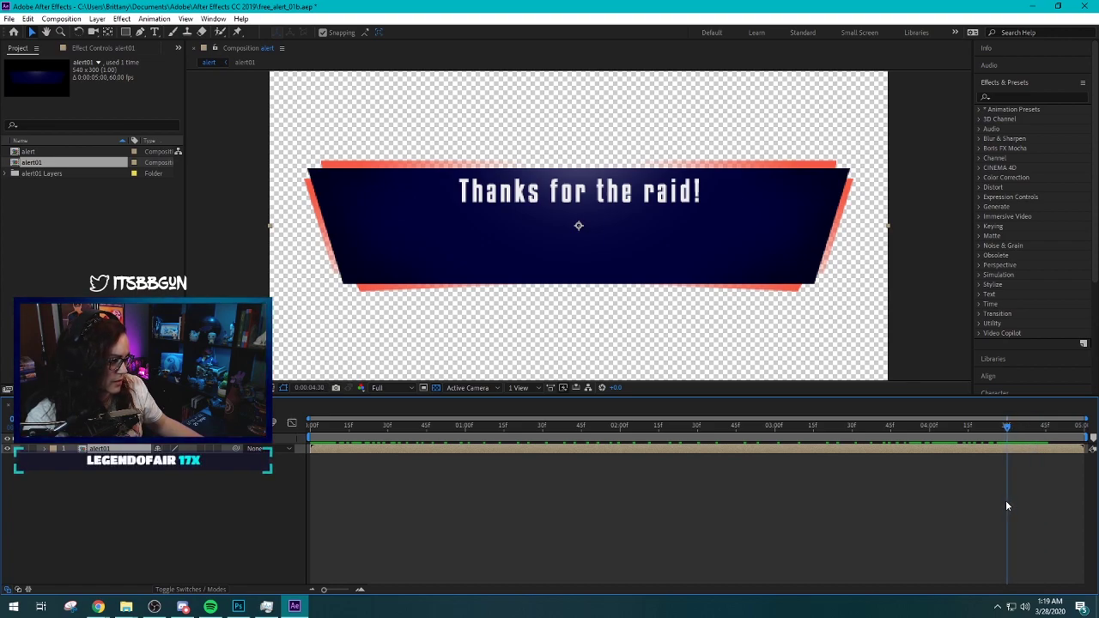
left_click(45, 448)
left_click(73, 508)
key("End")
left_click_drag(160, 508, 24, 515)
Shorten the fade-out by moving its starting Opacity keyframe to about 4:45, checking it in playback
key("space")
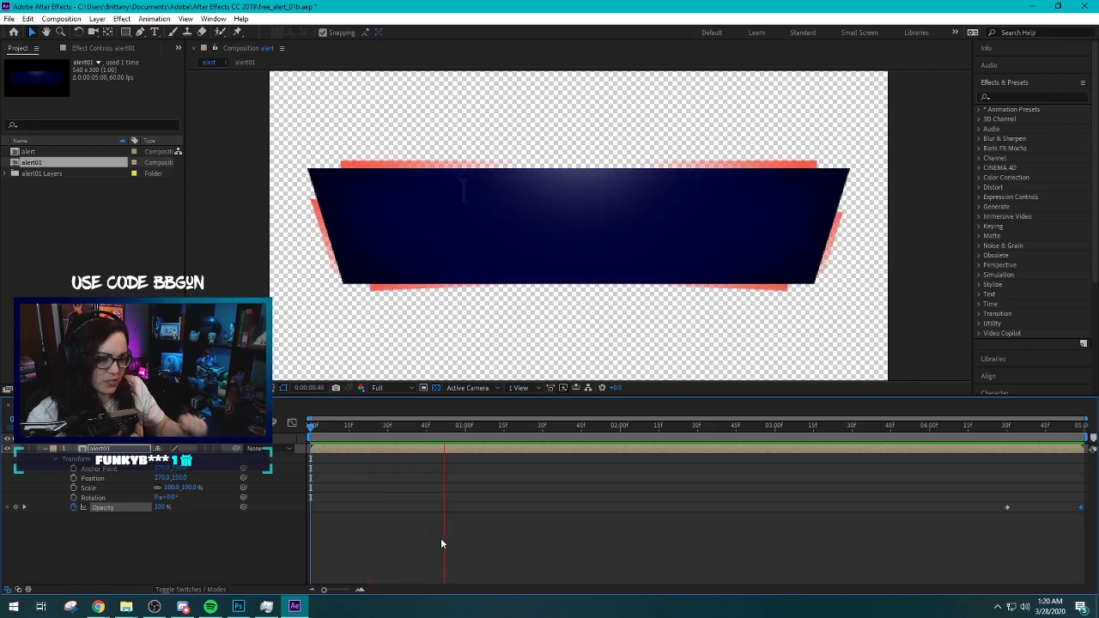
left_click_drag(1008, 507, 1050, 508)
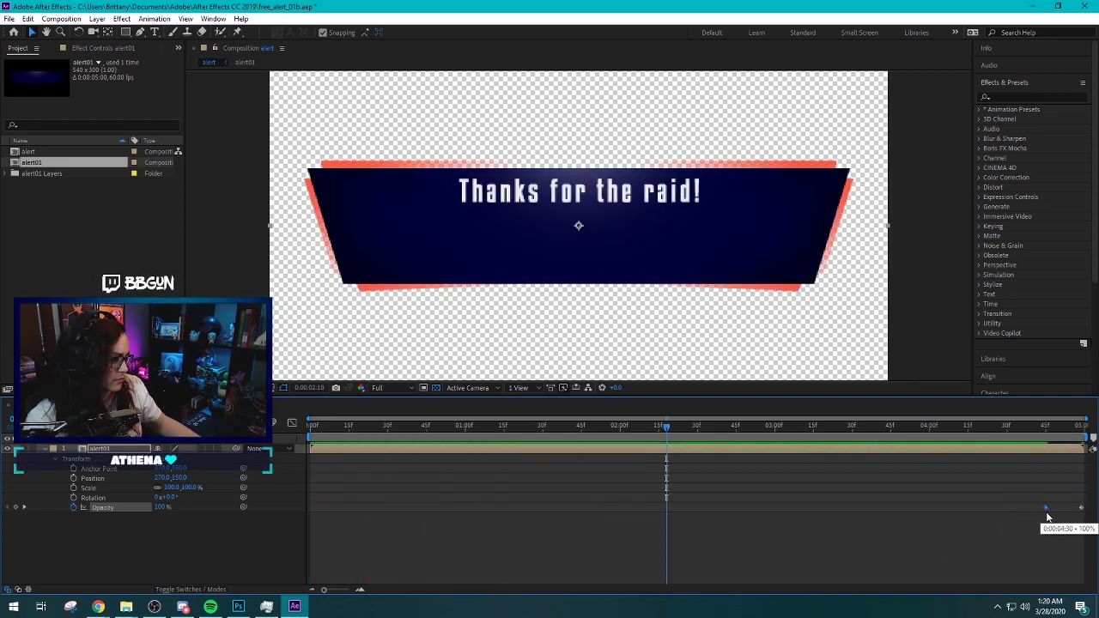
key("space")
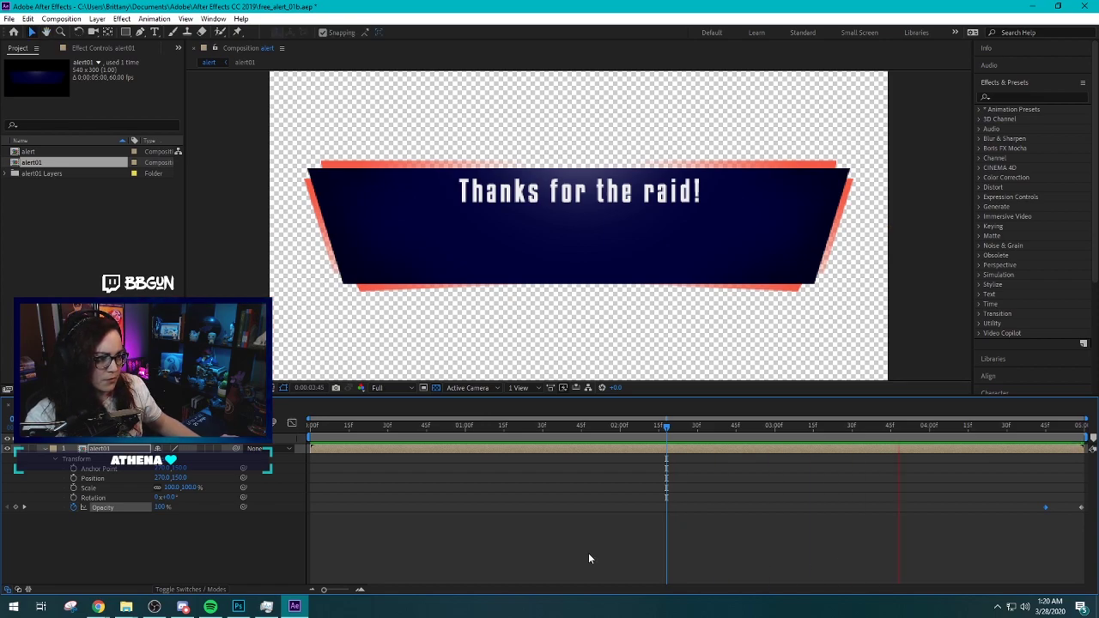
Play back the alert composition from its first frame to check the complete animation
key("space")
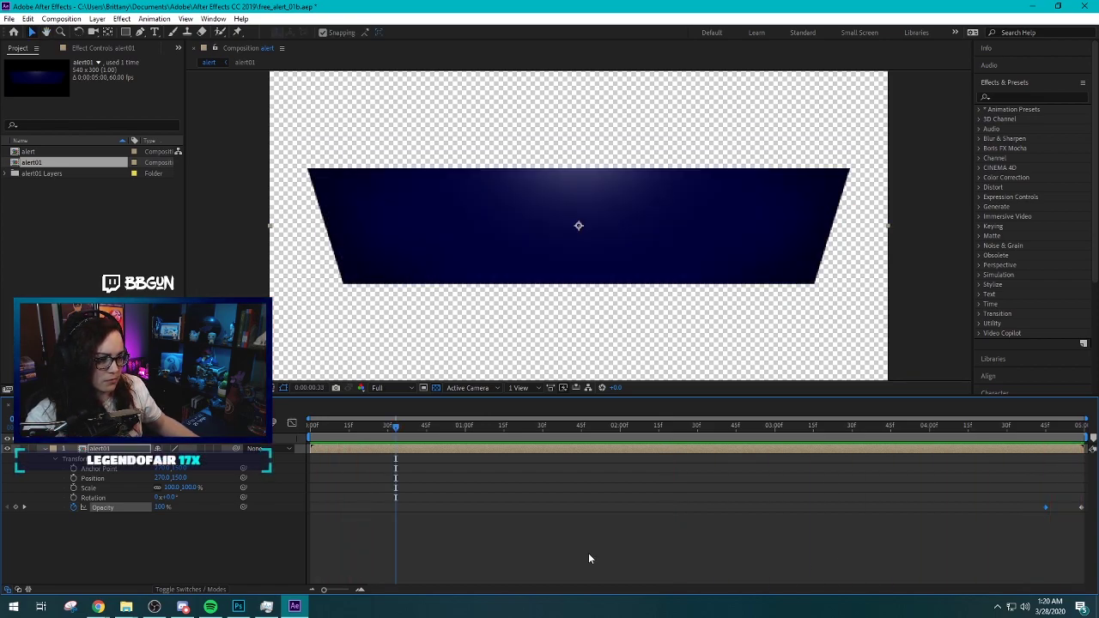
left_click_drag(394, 426, 304, 433)
key("space")
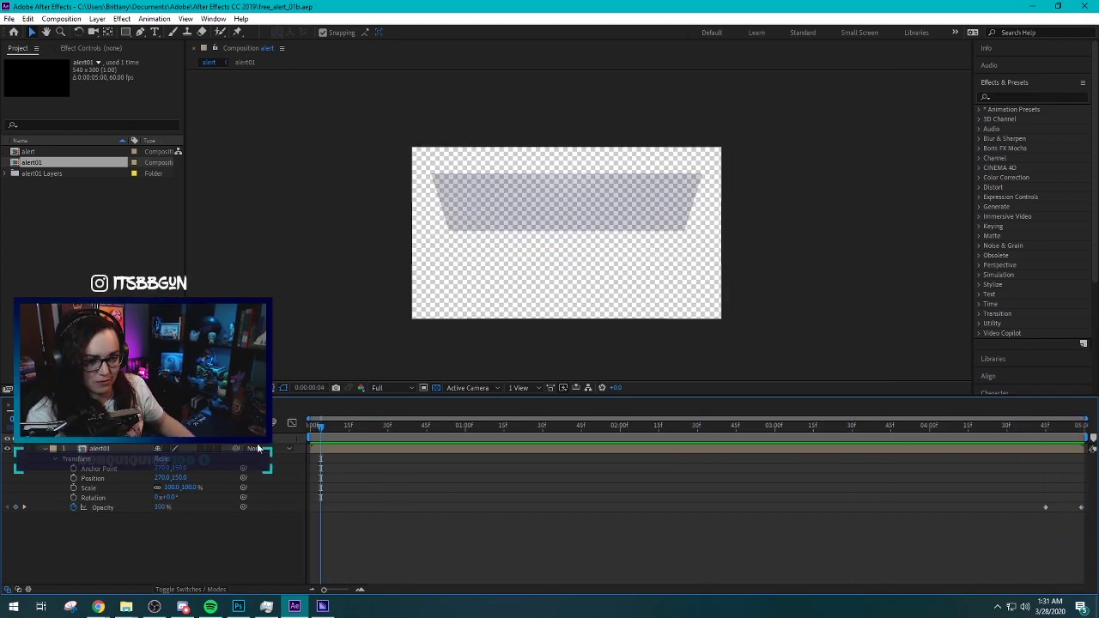
In alert01, show the "Thanks for the sub!" text layer instead of the welcome message, and preview alert from the start
left_click(82, 405)
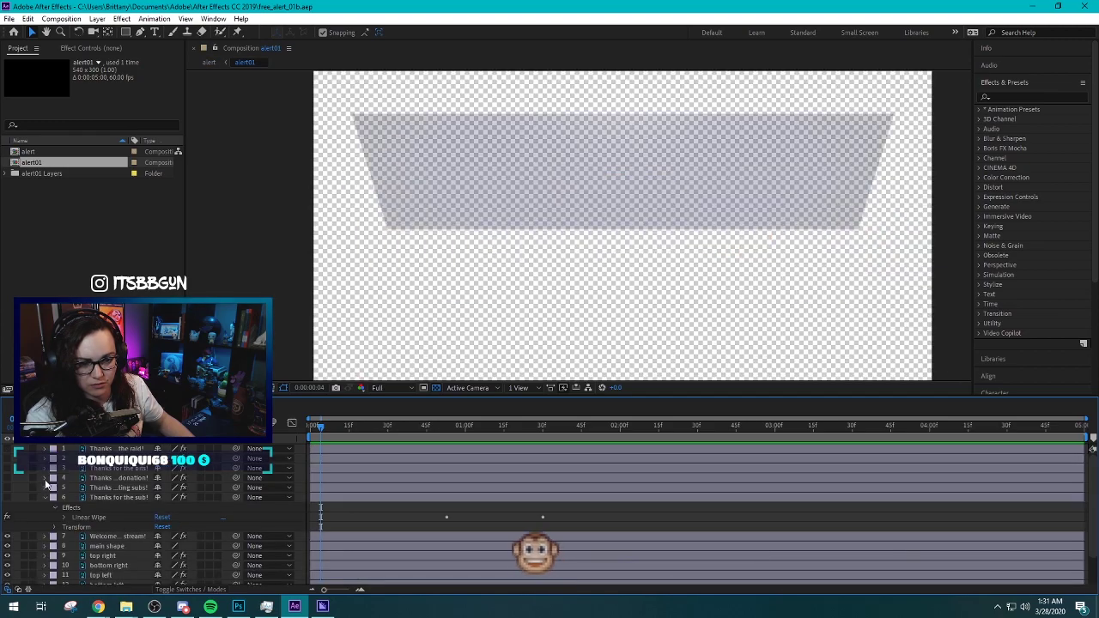
left_click(7, 498)
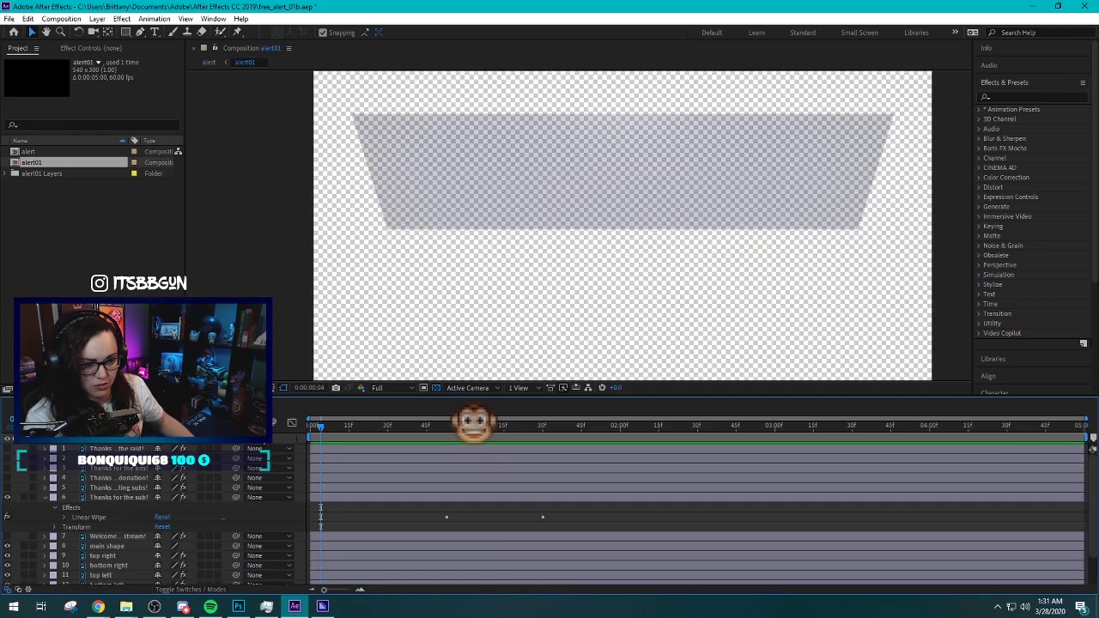
left_click(35, 404)
left_click_drag(321, 428, 290, 434)
key("space")
key("space")
key("space")
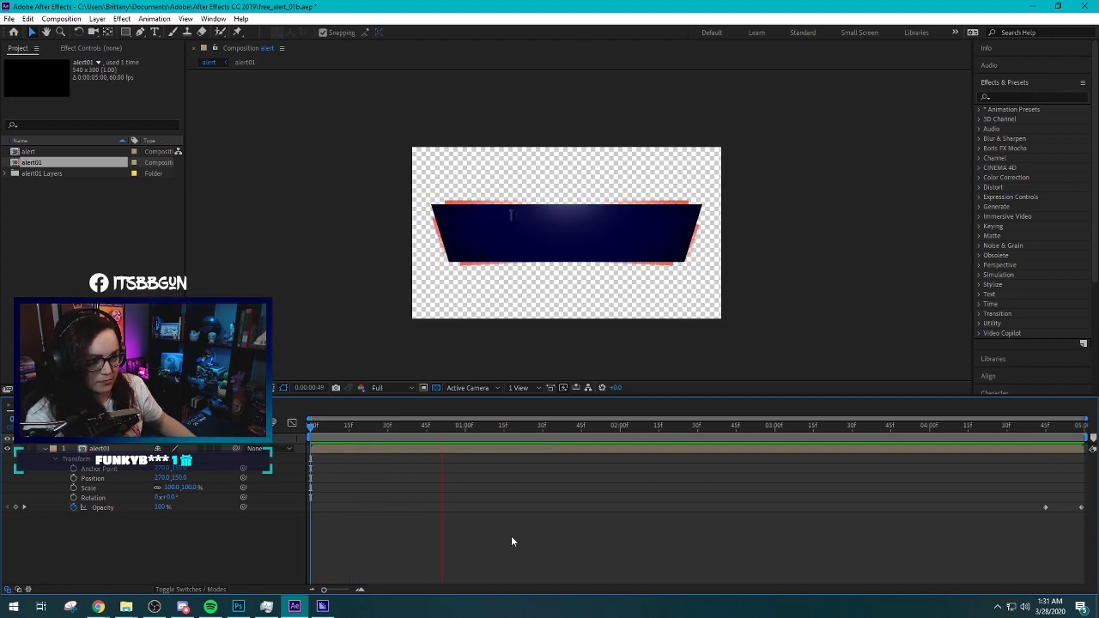
key("space")
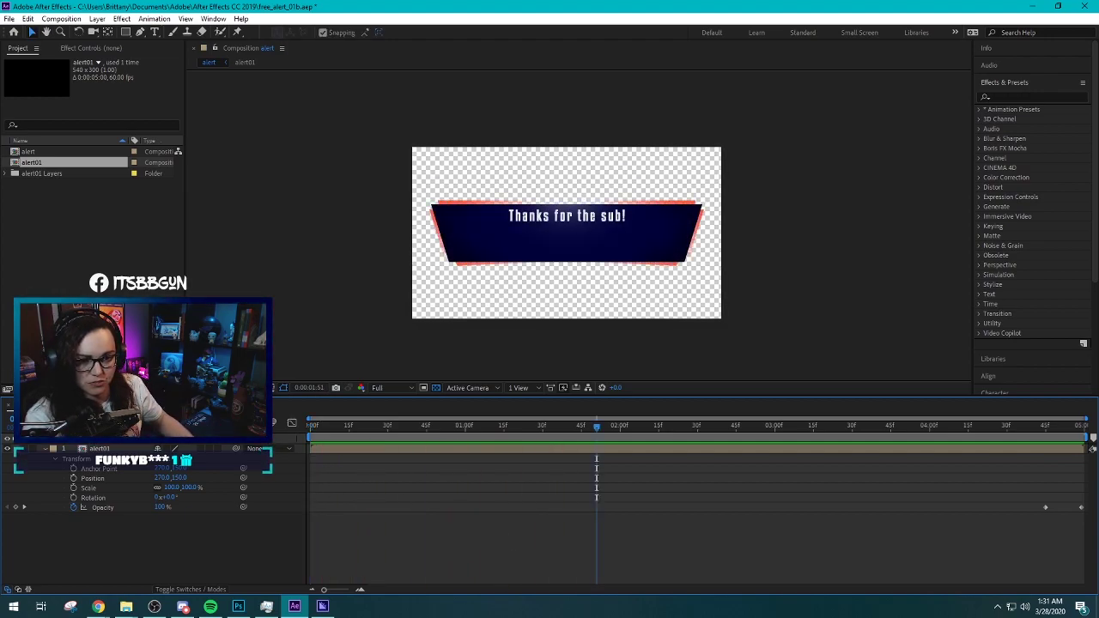
Preview the alert composition with the other message variants, such as "Thanks for the donation!" and the host message
key("space")
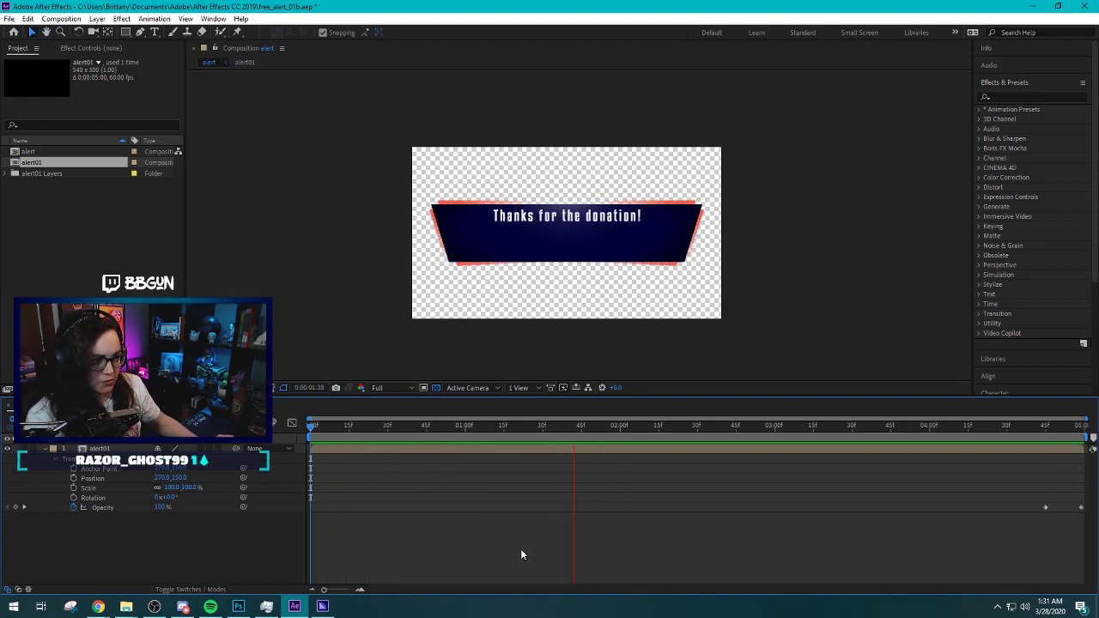
key("space")
key("space")
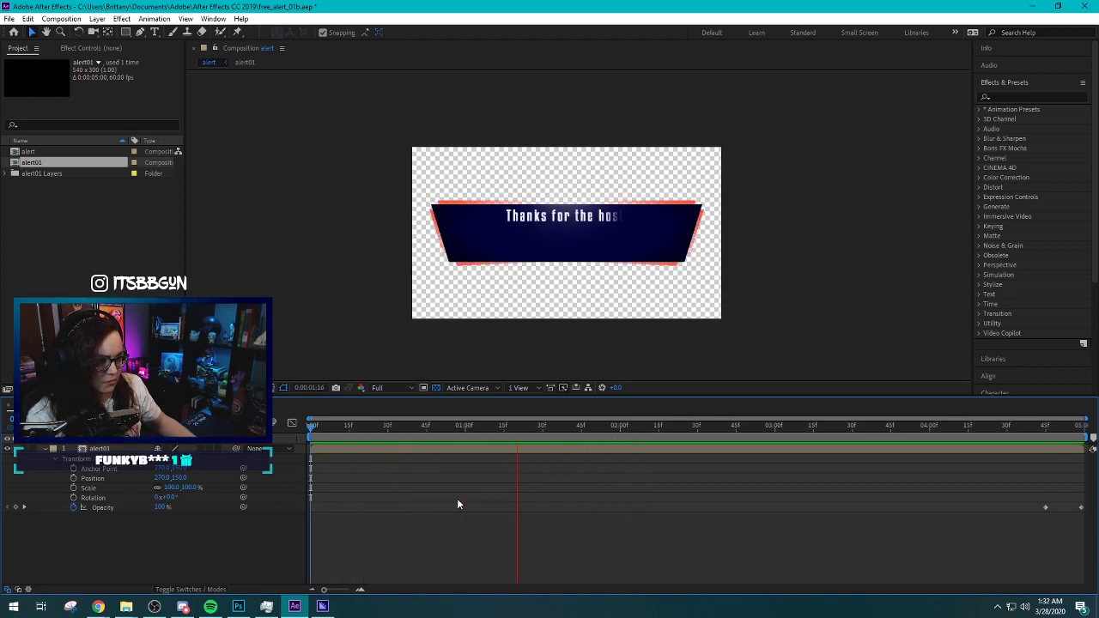
left_click(592, 428)
key("space")
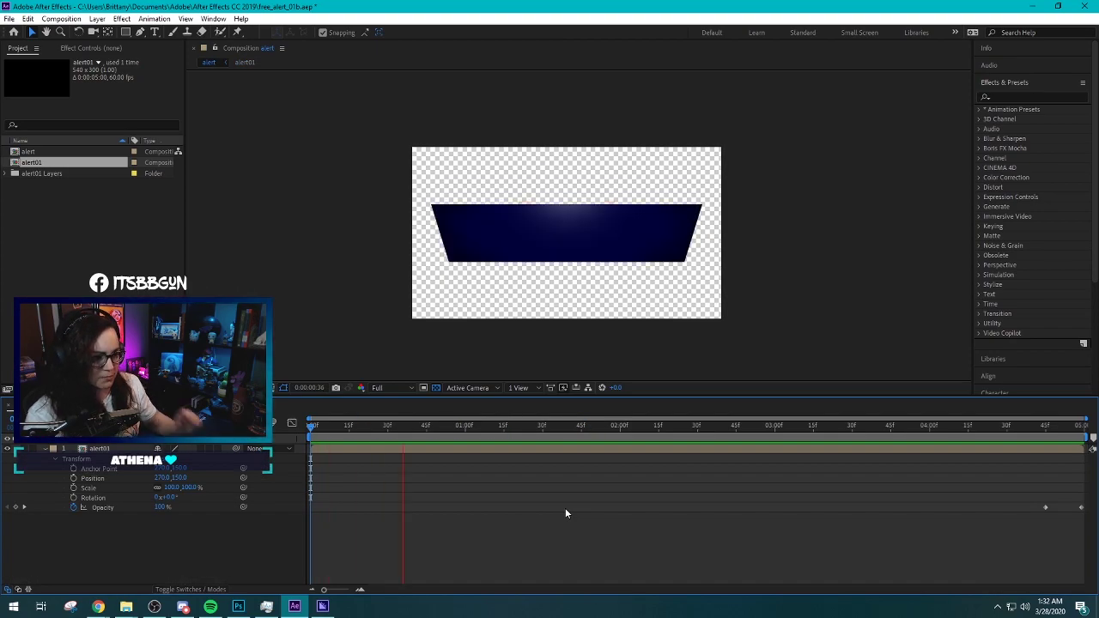